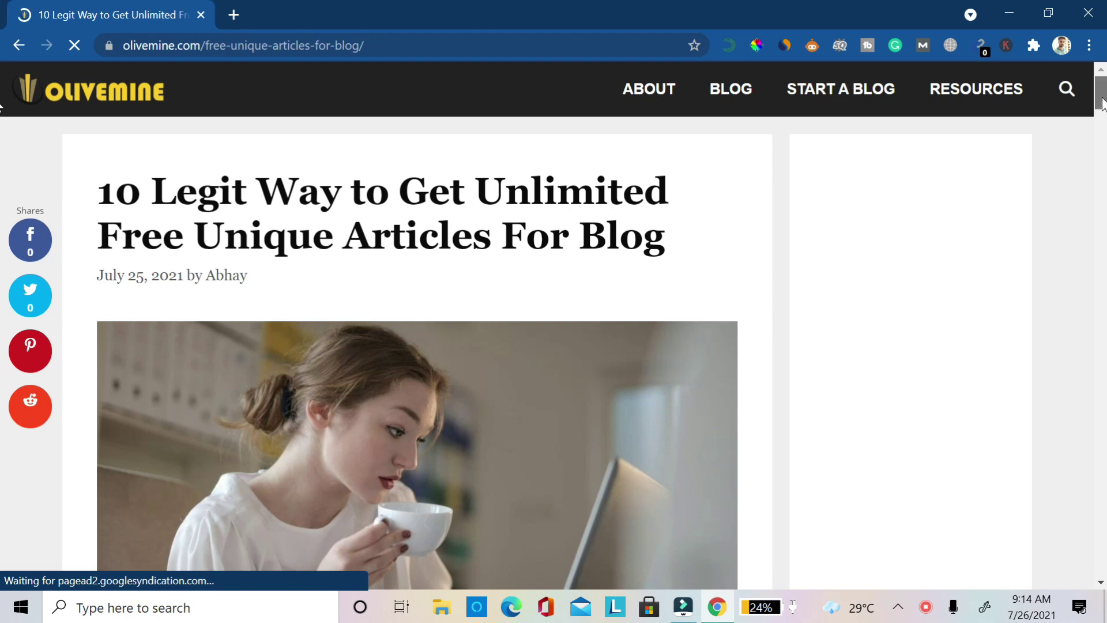
Step: Skim the Olivemine article on ten ways to get free unique blog articles, from its introduction through the listed tools to the related posts
scroll(3, 166, "down", 12)
scroll(3, 166, "down", 15)
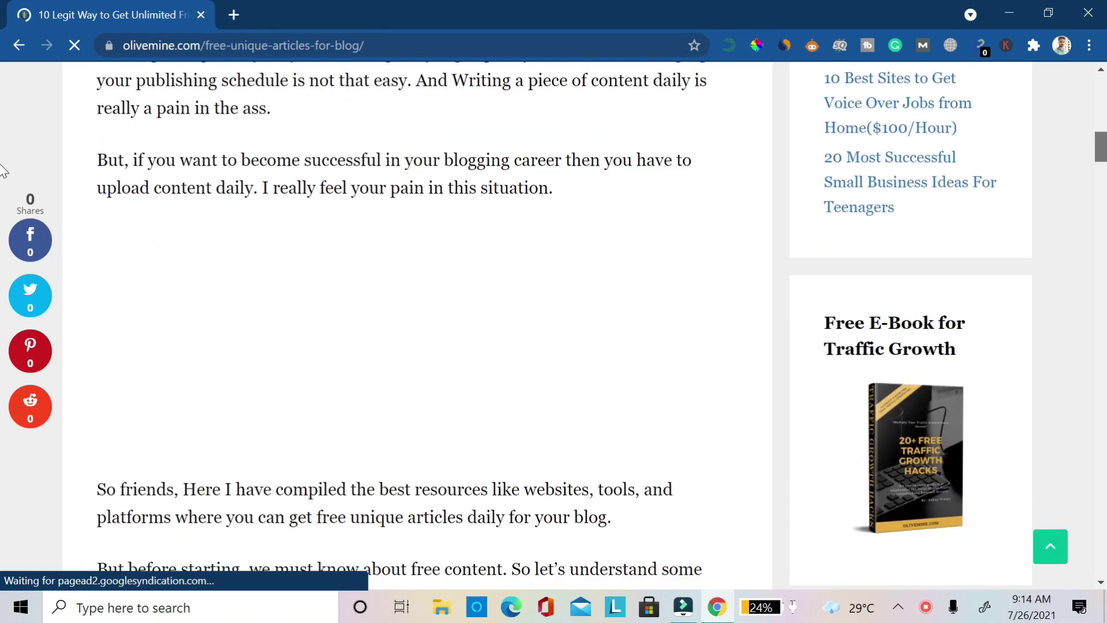
scroll(2, 218, "down", 15)
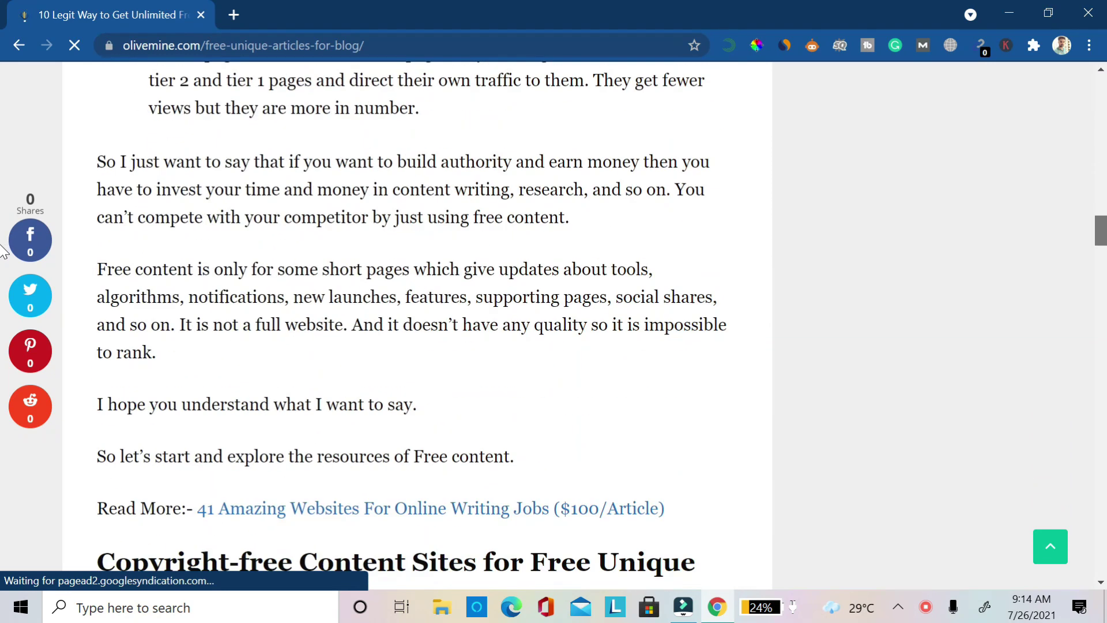
scroll(2, 300, "down", 15)
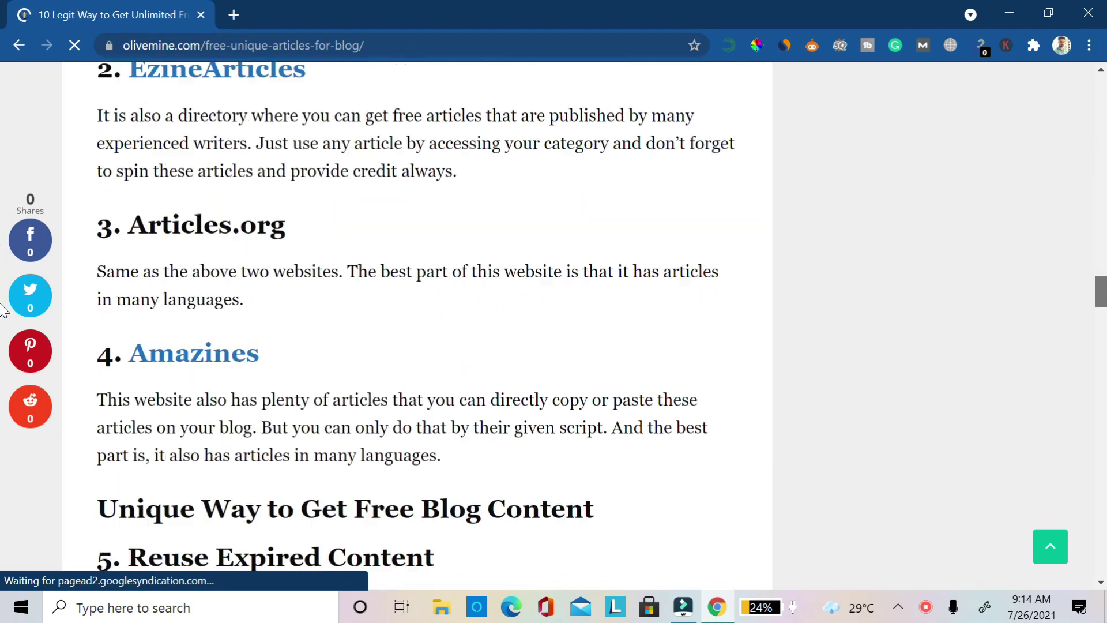
scroll(3, 372, "down", 15)
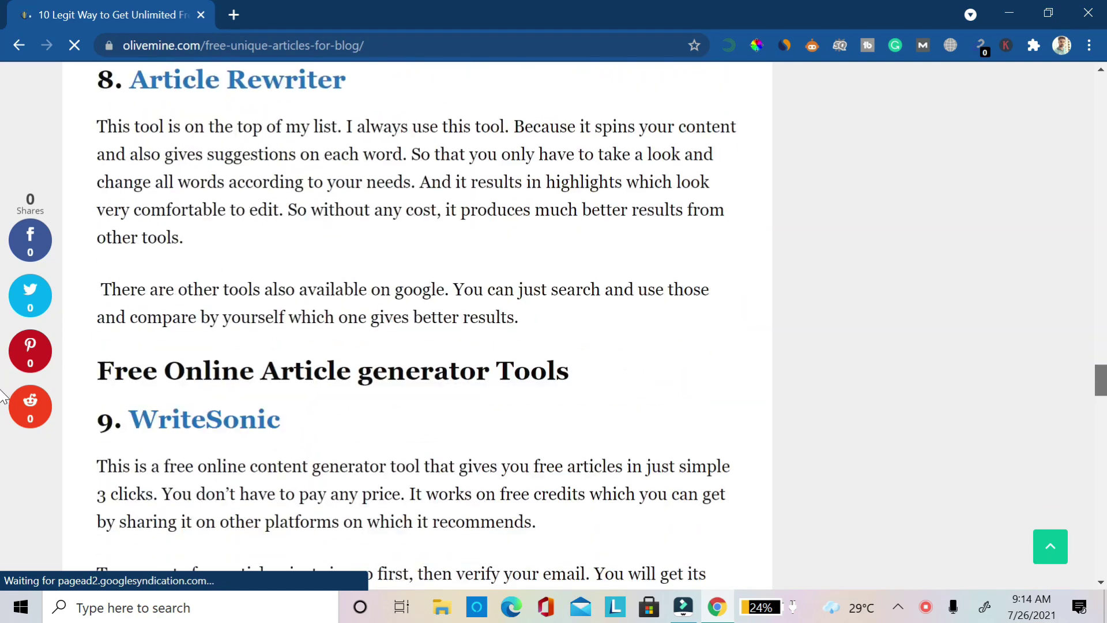
scroll(2, 496, "down", 20)
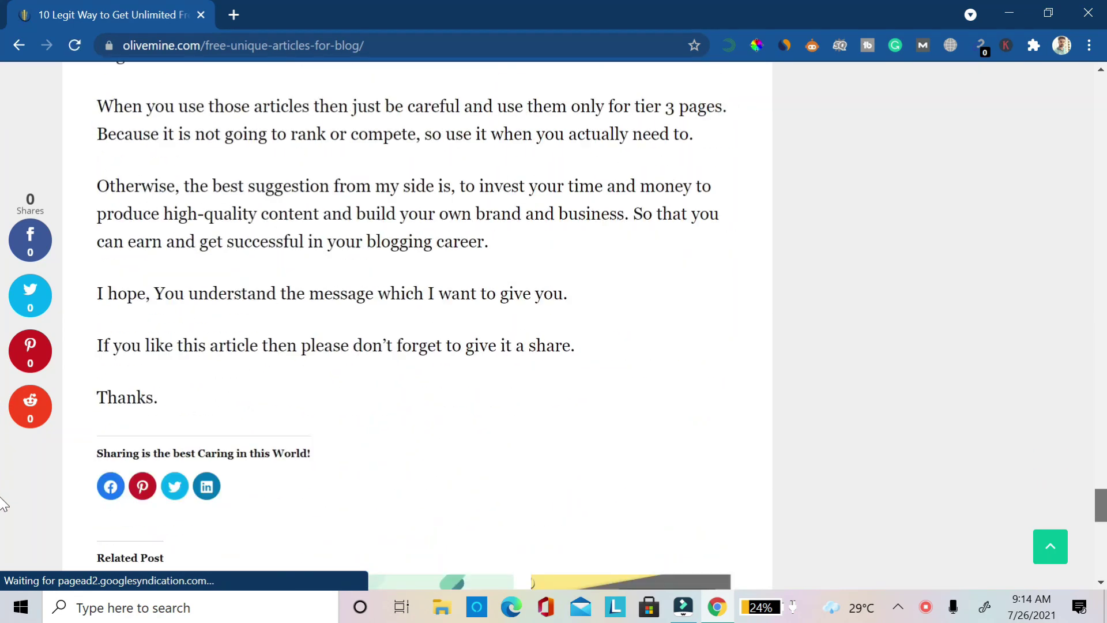
scroll(2, 553, "up", 20)
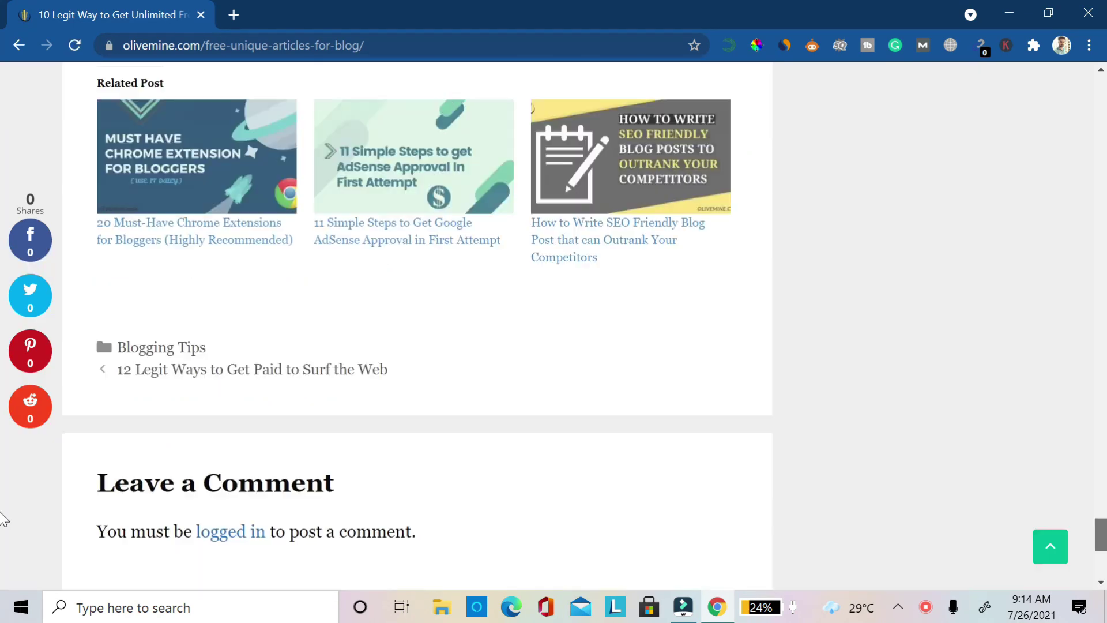
scroll(1, 411, "up", 20)
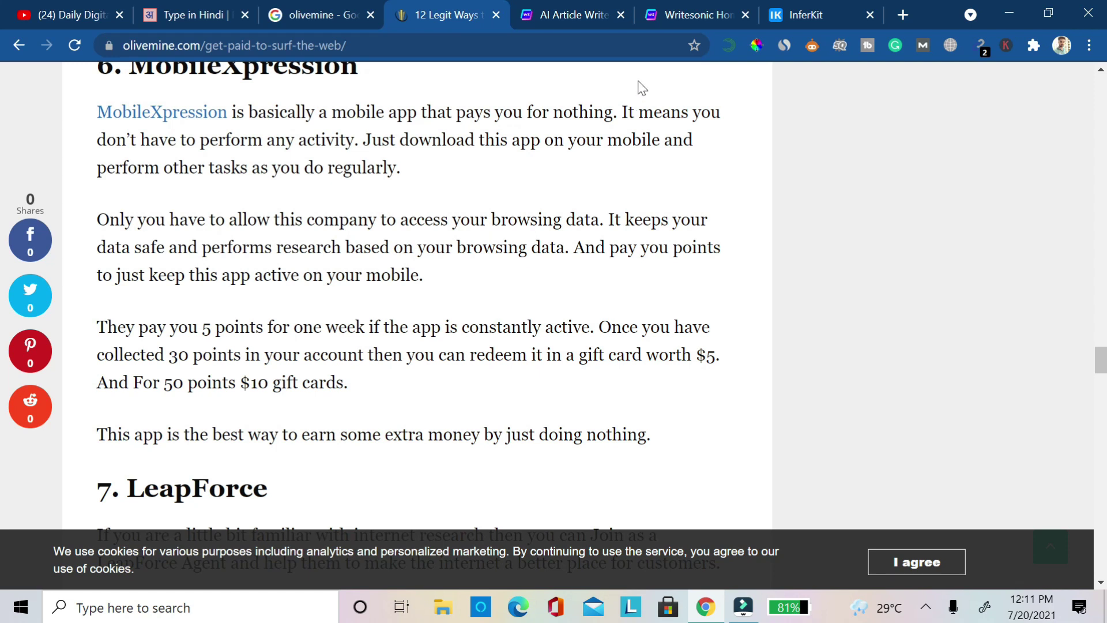
Step: Switch to the Writesonic AI article writer page and review its features, how it works and its overall rating
left_click(557, 13)
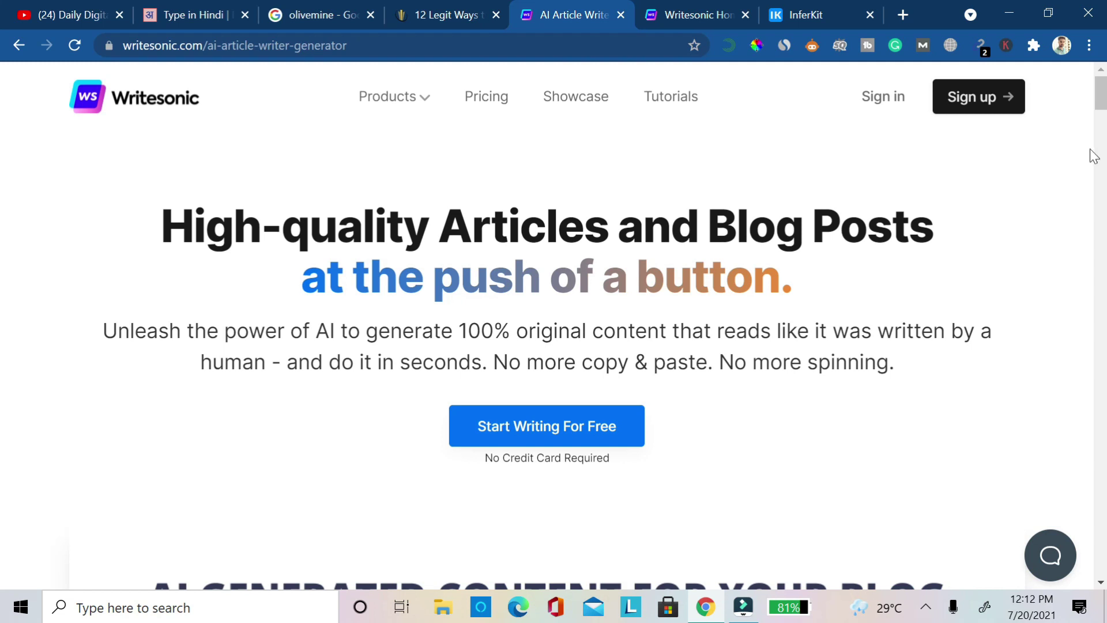
scroll(3, 118, "down", 6)
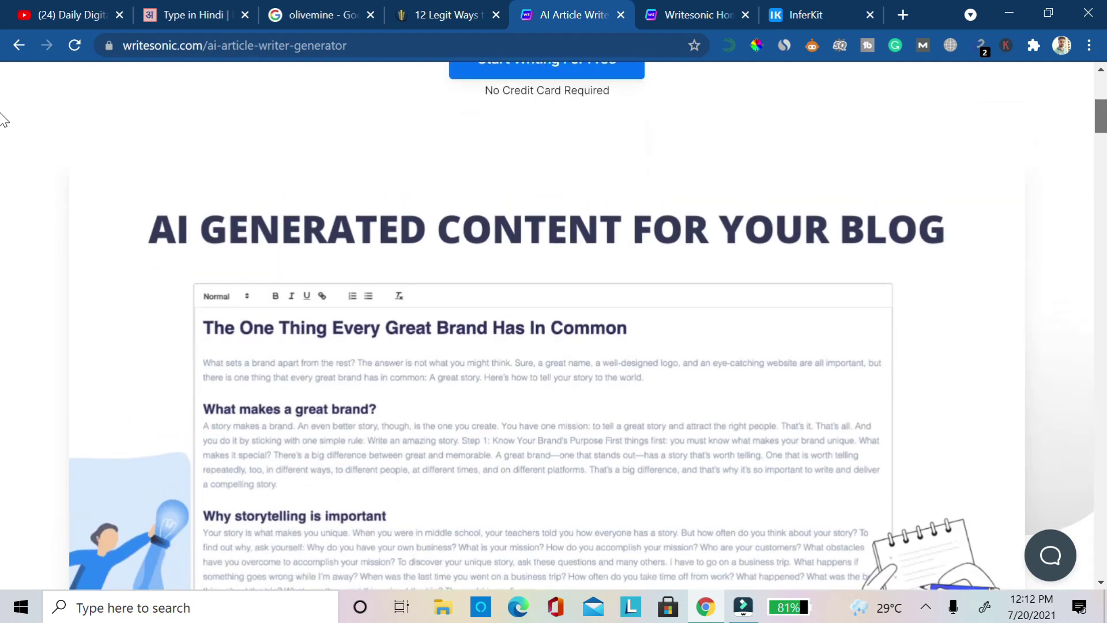
scroll(3, 121, "down", 1)
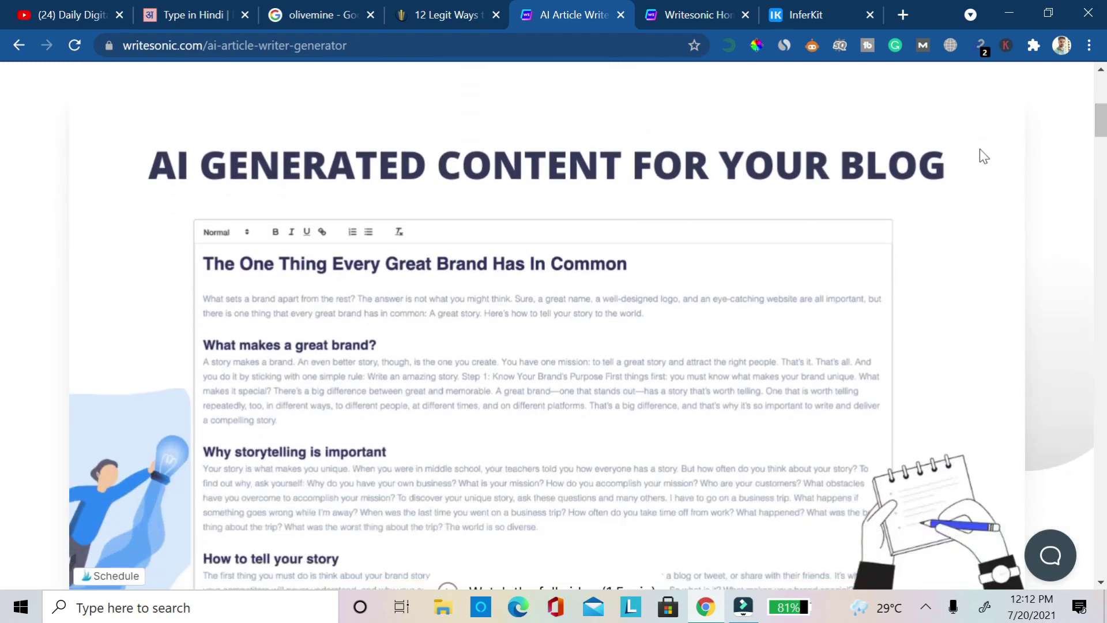
scroll(3, 156, "down", 10)
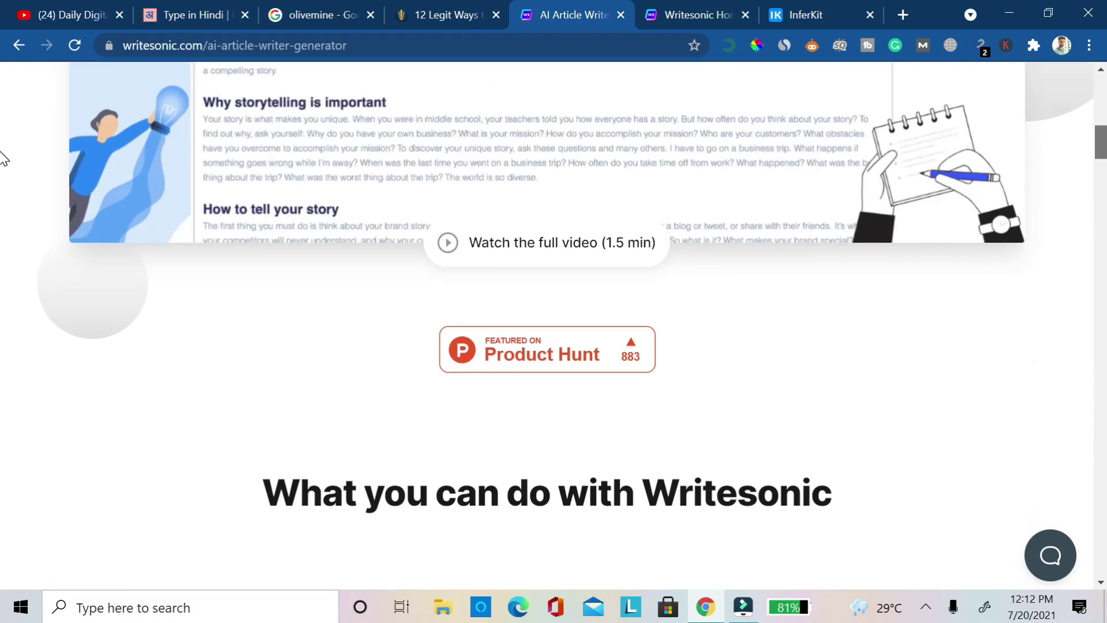
scroll(3, 176, "down", 2)
scroll(3, 179, "down", 1)
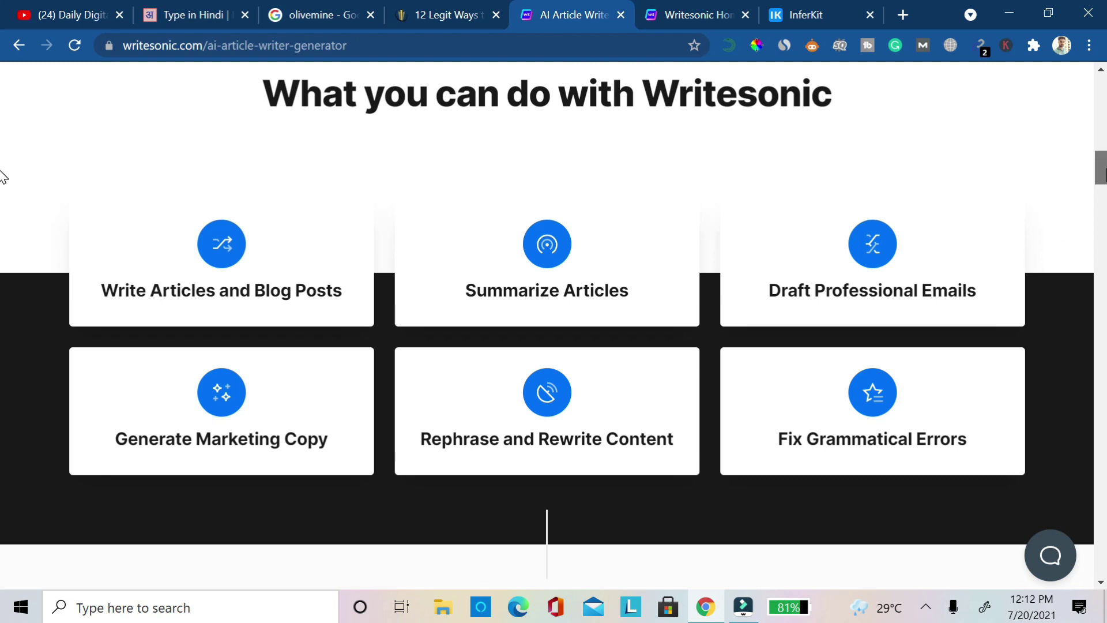
scroll(3, 196, "down", 10)
scroll(3, 218, "up", 5)
scroll(3, 230, "down", 10)
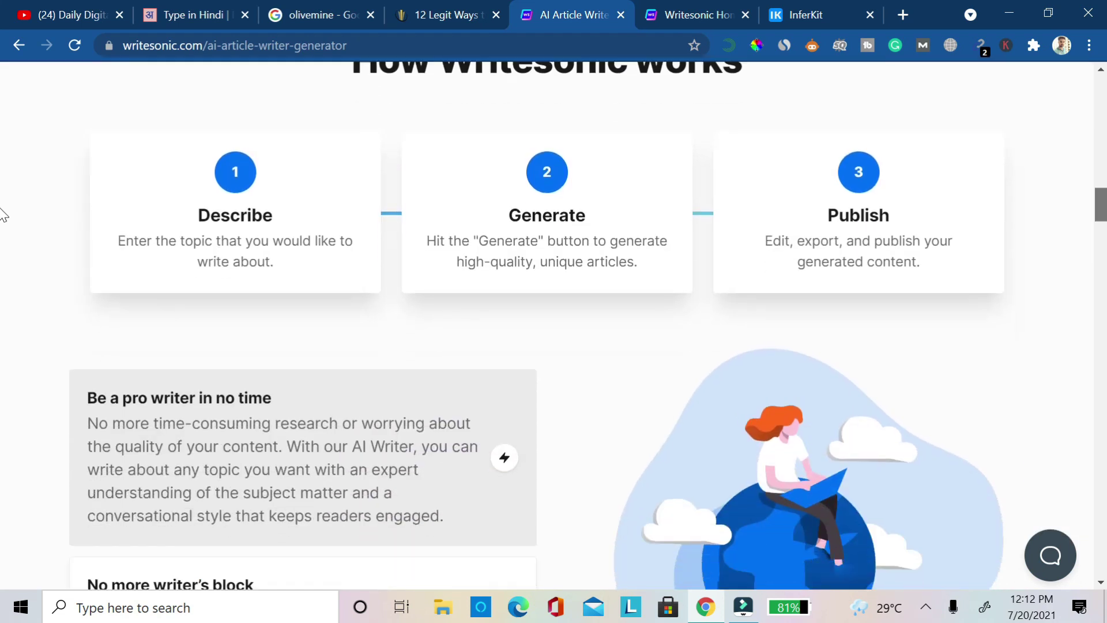
scroll(3, 288, "down", 10)
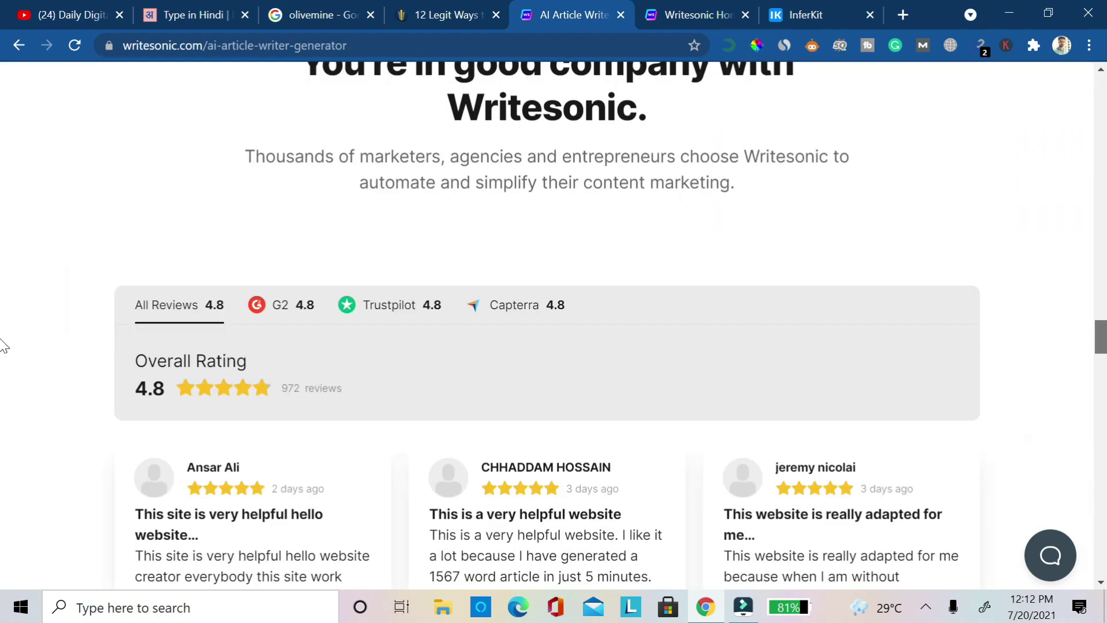
left_click_drag(1102, 335, 1103, 115)
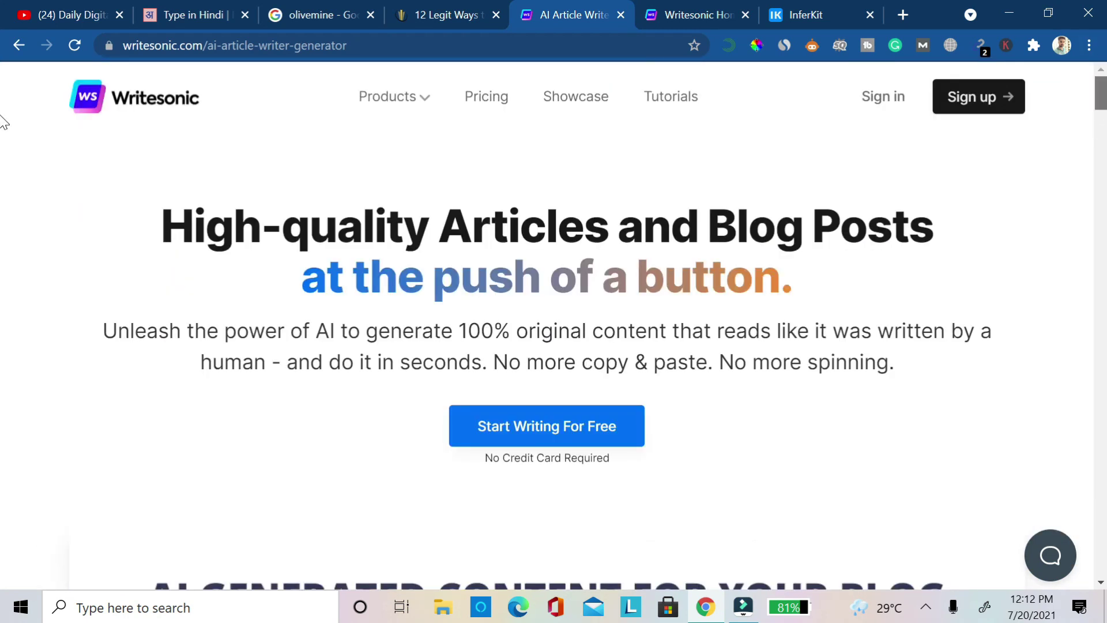
Step: Go through the Writesonic page again, examining its target audiences, video testimonials and customer reviews
scroll(3, 247, "down", 15)
scroll(3, 247, "down", 7)
scroll(4, 271, "up", 7)
scroll(3, 242, "down", 9)
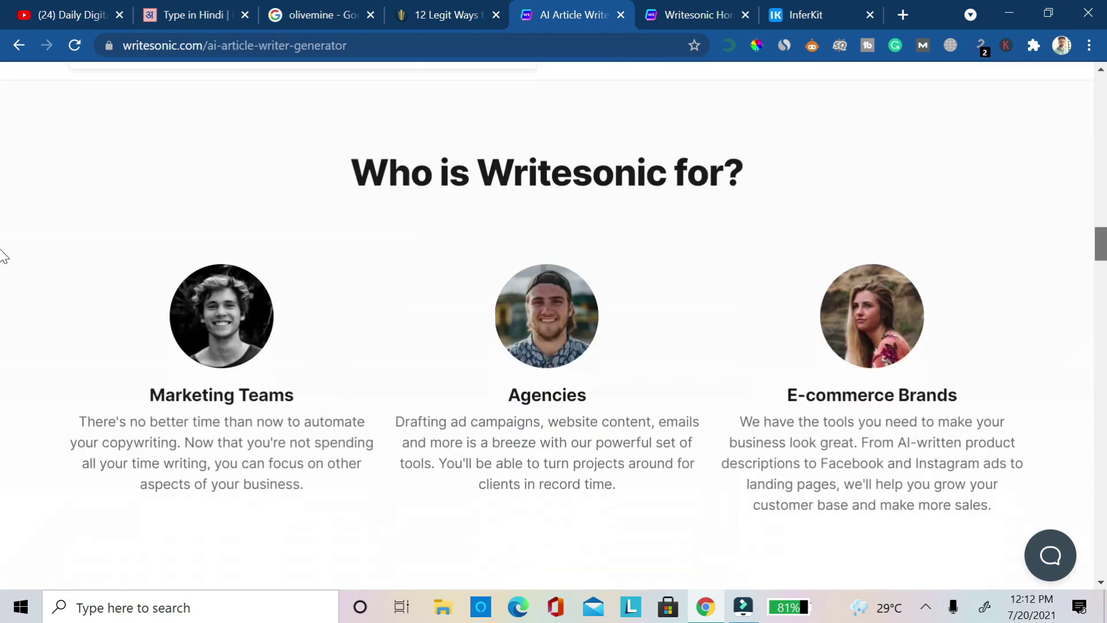
scroll(3, 291, "down", 20)
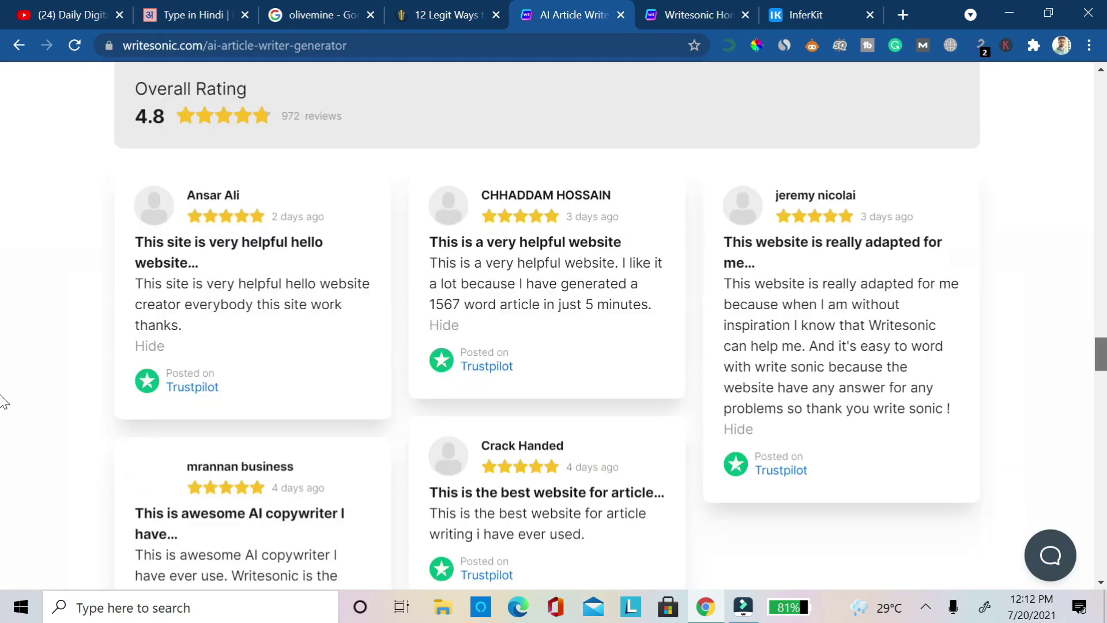
scroll(3, 271, "up", 20)
scroll(3, 288, "down", 12)
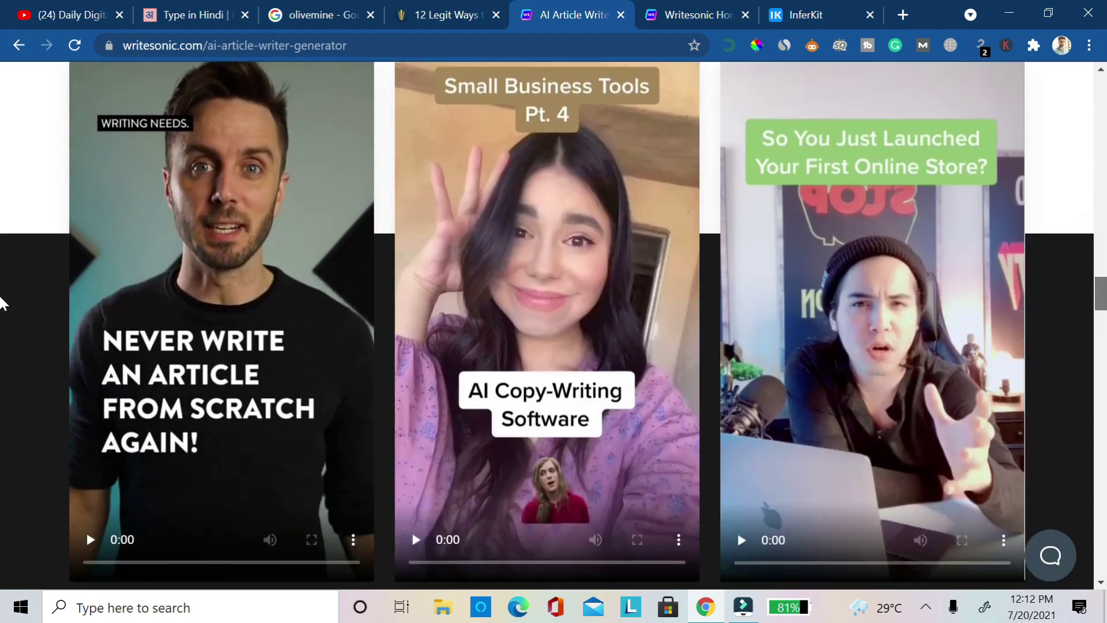
scroll(5, 381, "down", 10)
key("Home")
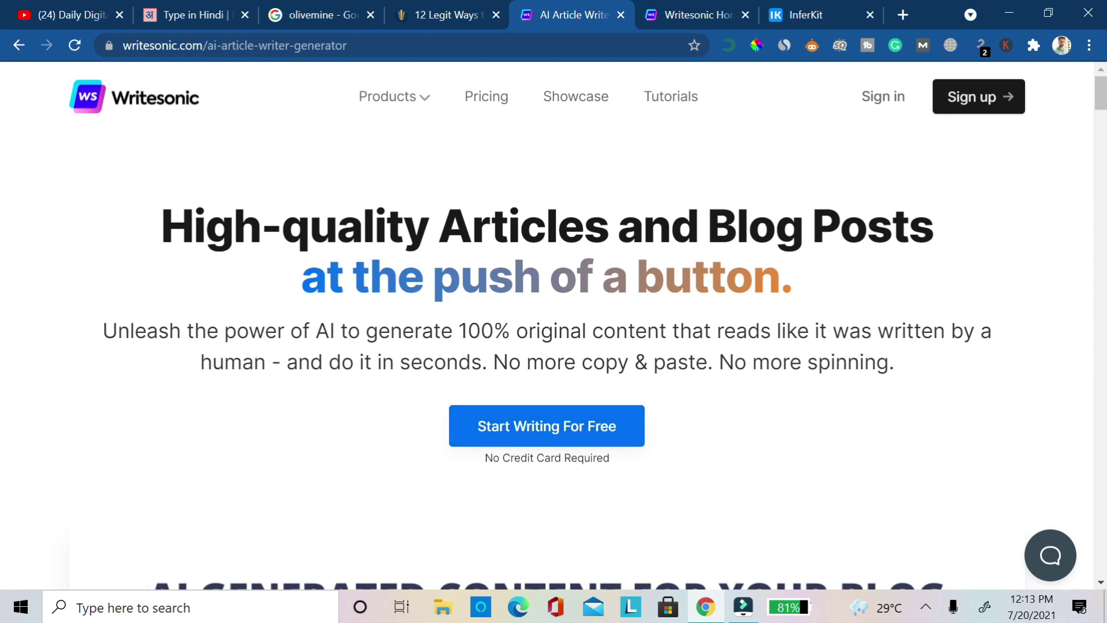
Step: Switch to the signed-in Writesonic home page and check the account options and the projects section
left_click(684, 17)
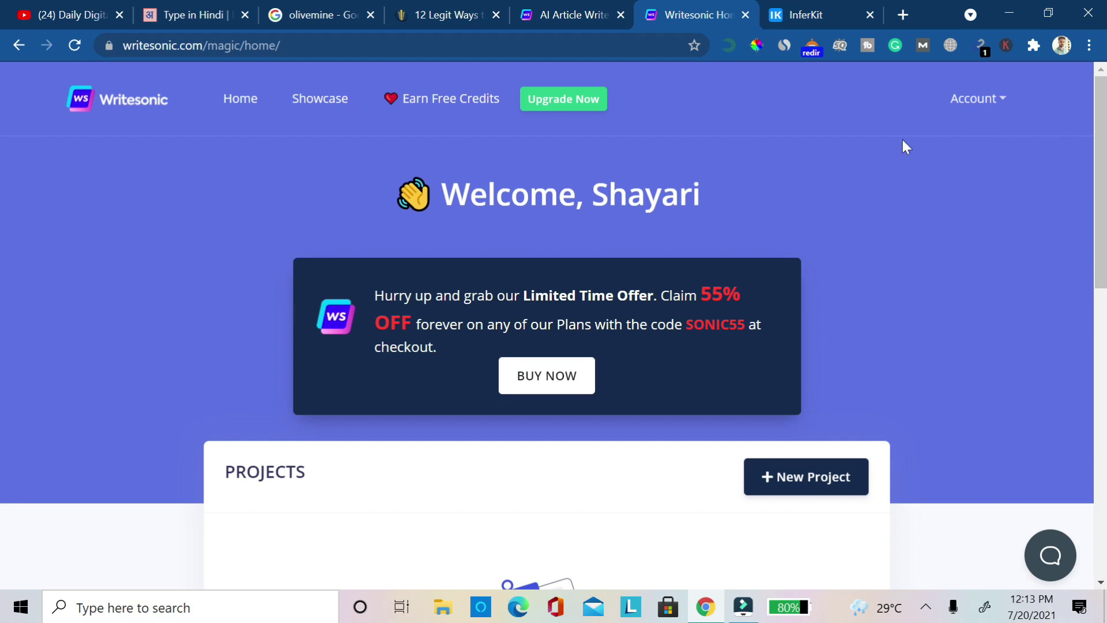
left_click(996, 102)
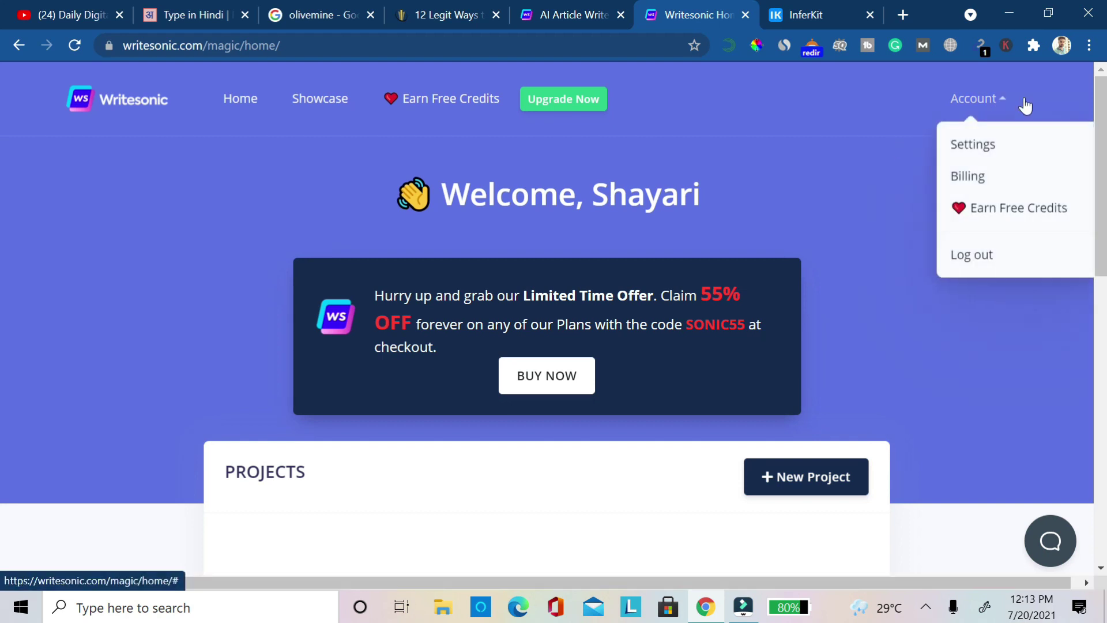
left_click(1010, 344)
scroll(1, 279, "down", 3)
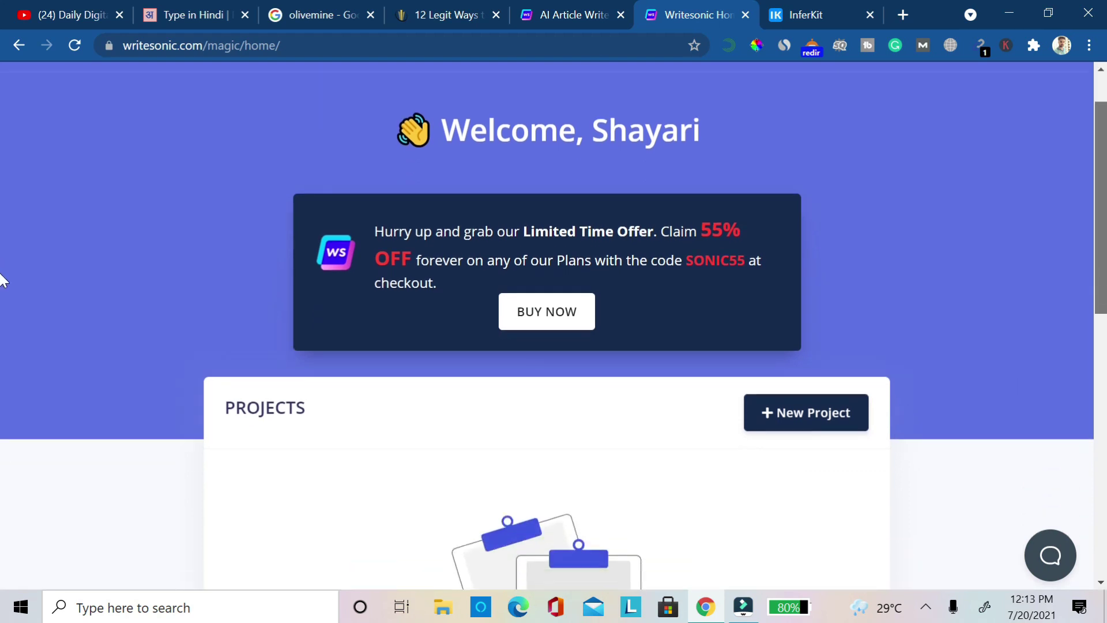
scroll(2, 346, "down", 3)
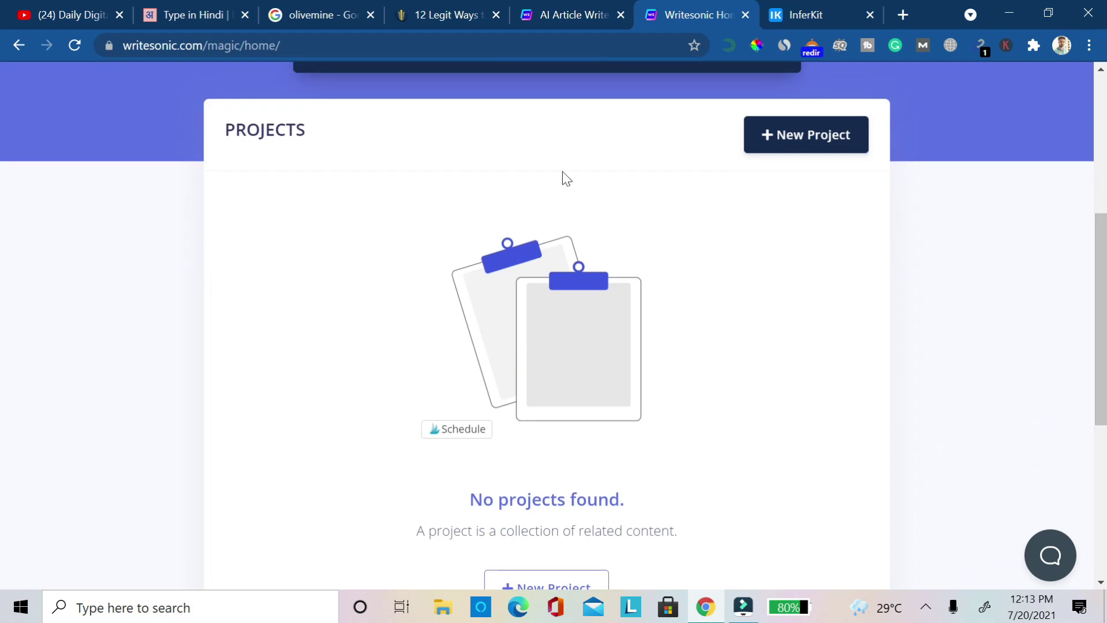
Step: Create a new Writesonic project named "Keyword research"
left_click(796, 140)
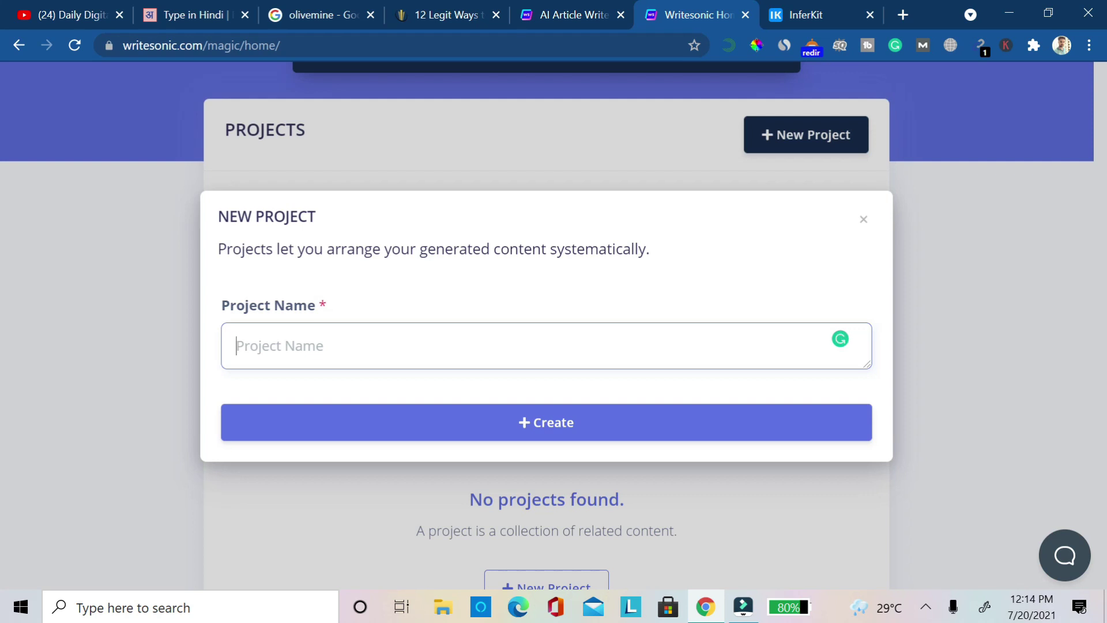
type("Keyword research")
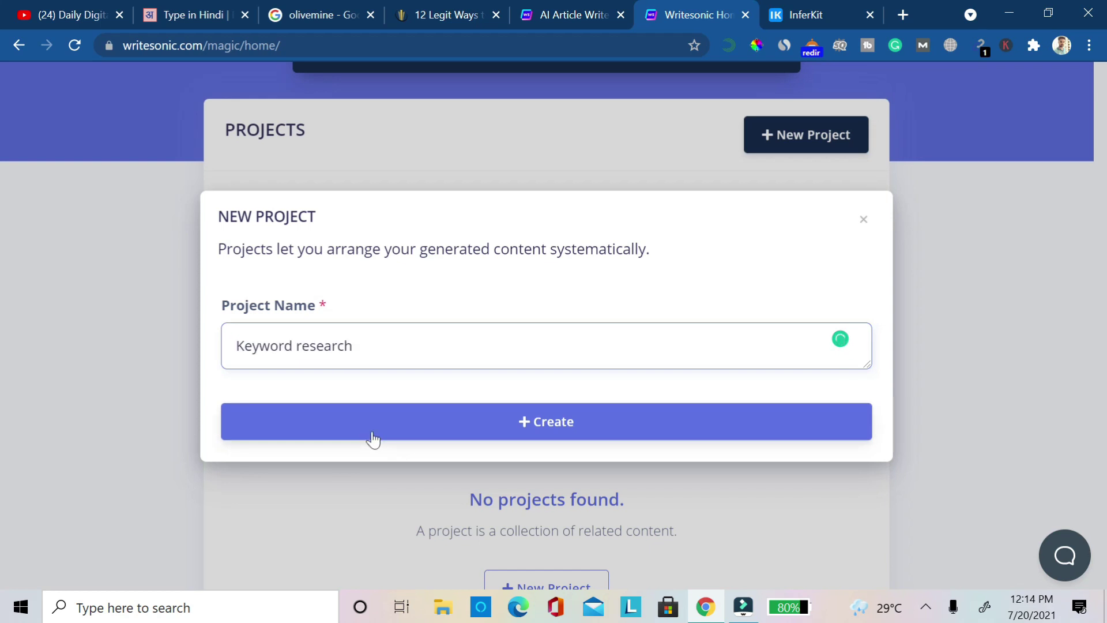
left_click(533, 422)
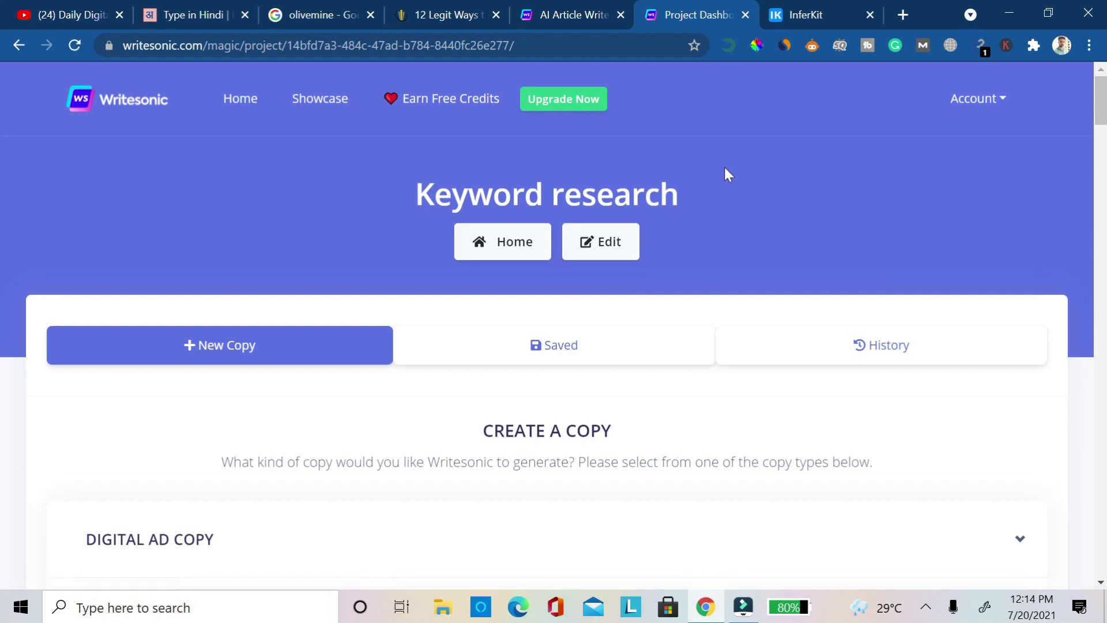
Step: Examine the digital ad copy types offered in the project, such as Google Ads, Facebook Ads and LinkedIn Ads
scroll(5, 153, "down", 5)
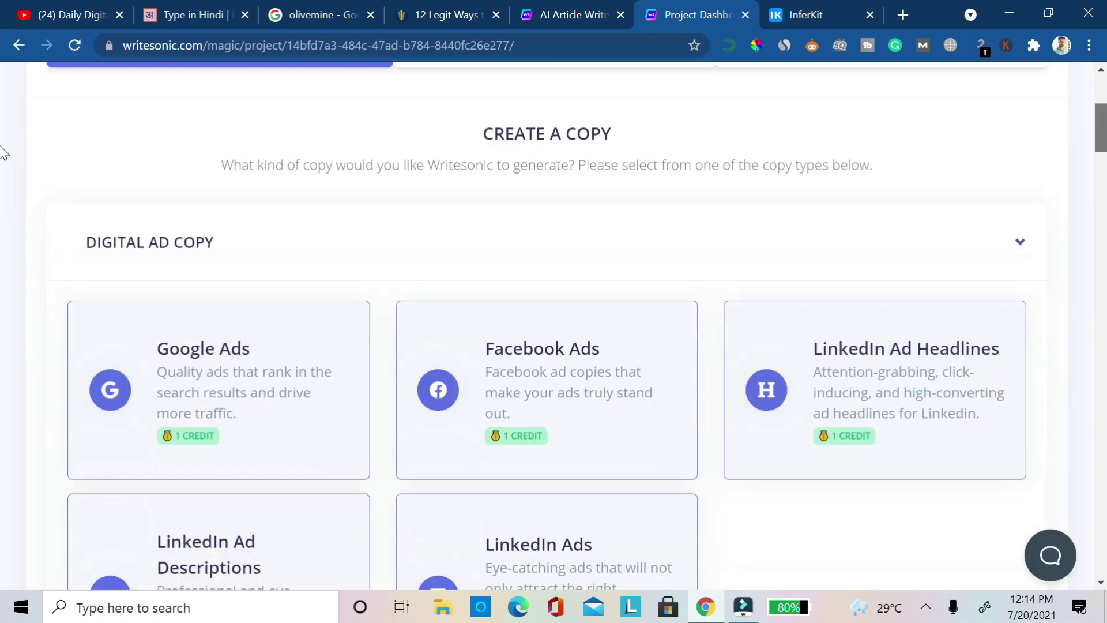
scroll(4, 150, "down", 1)
scroll(3, 150, "up", 4)
scroll(4, 149, "down", 3)
scroll(2, 142, "up", 2)
scroll(2, 151, "down", 3)
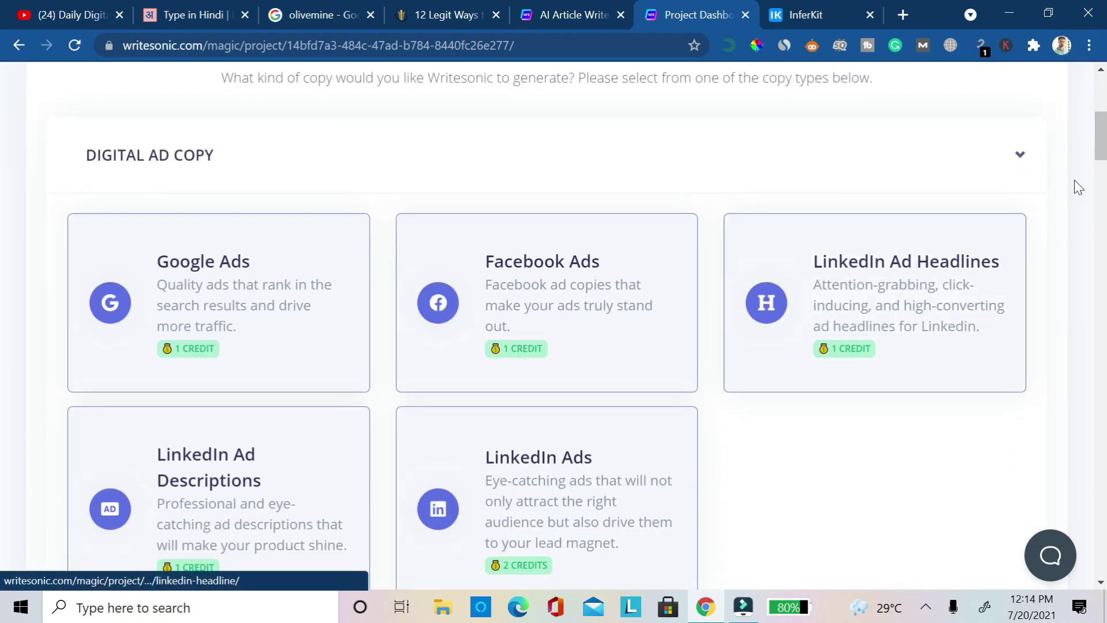
left_click_drag(1103, 149, 1104, 132)
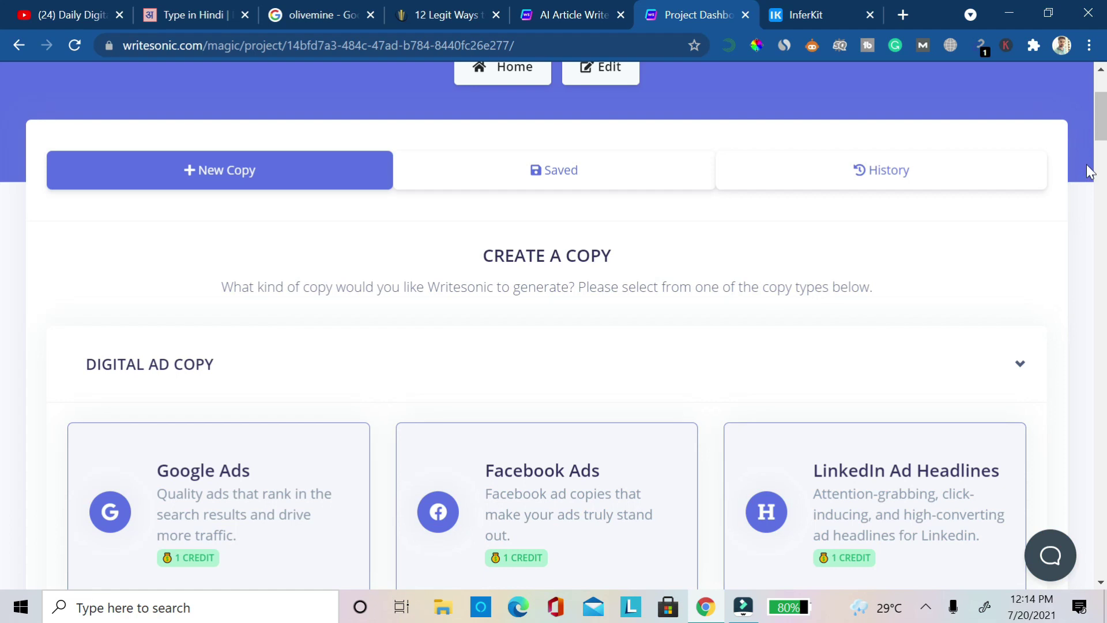
left_click_drag(1100, 132, 1104, 162)
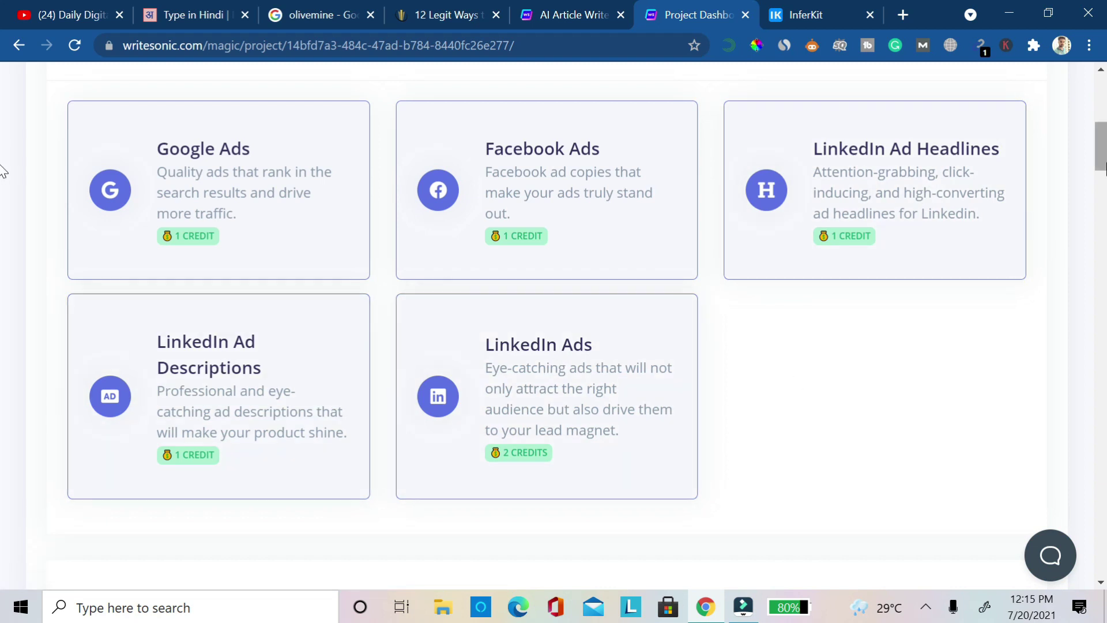
Step: Open the AI Article Writer (English Only) from the writing tools, at its article idea step with the Target Topic field
scroll(3, 196, "down", 6)
scroll(3, 199, "down", 1)
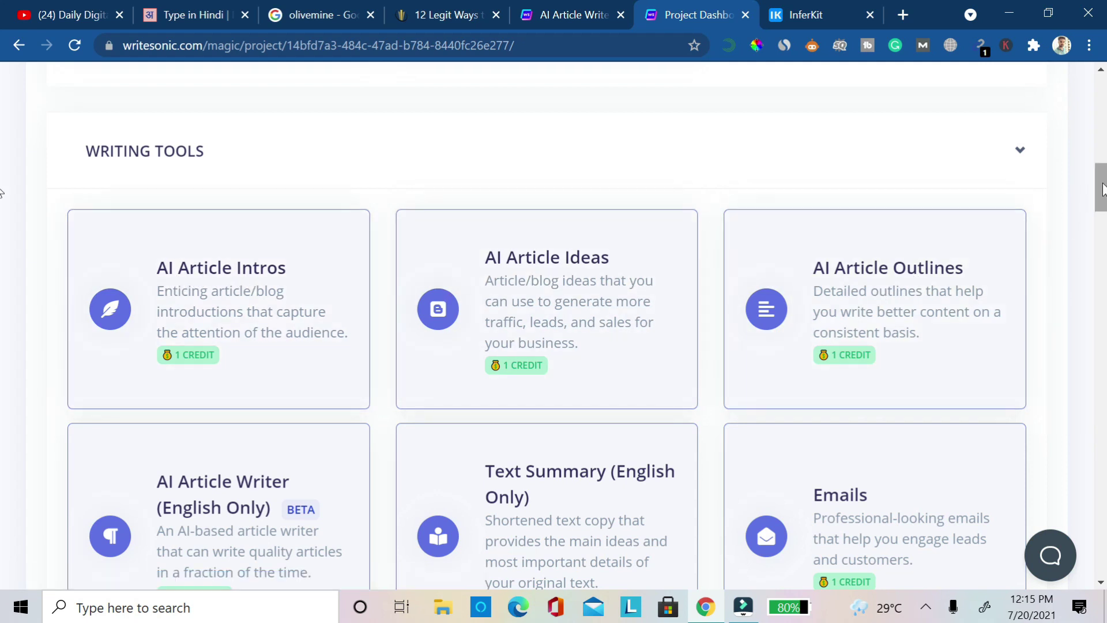
scroll(3, 199, "down", 5)
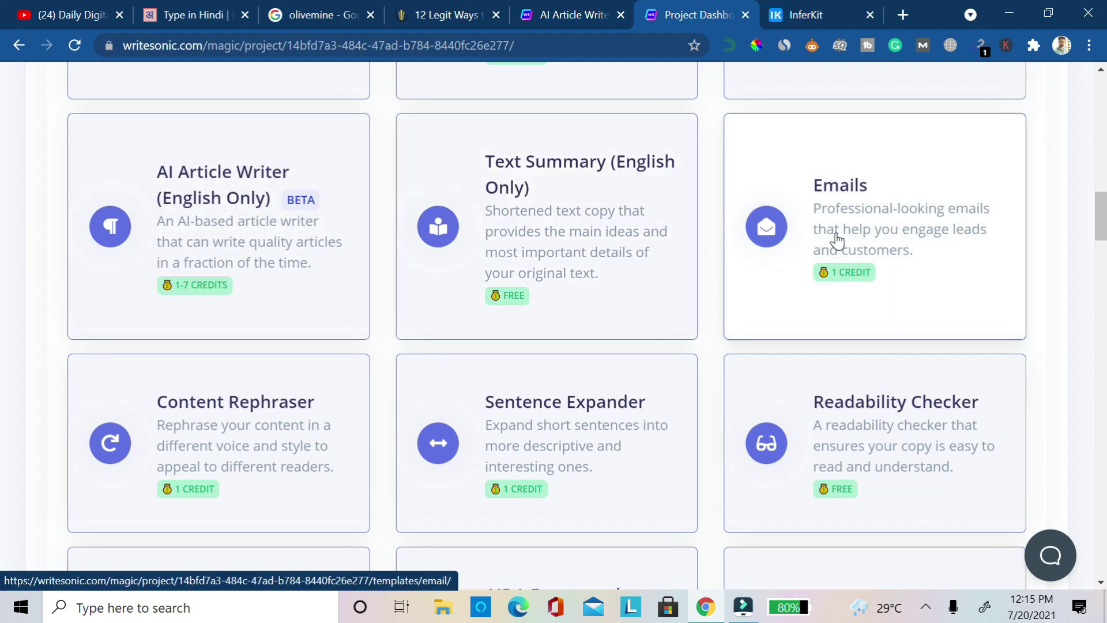
left_click_drag(1100, 206, 1066, 198)
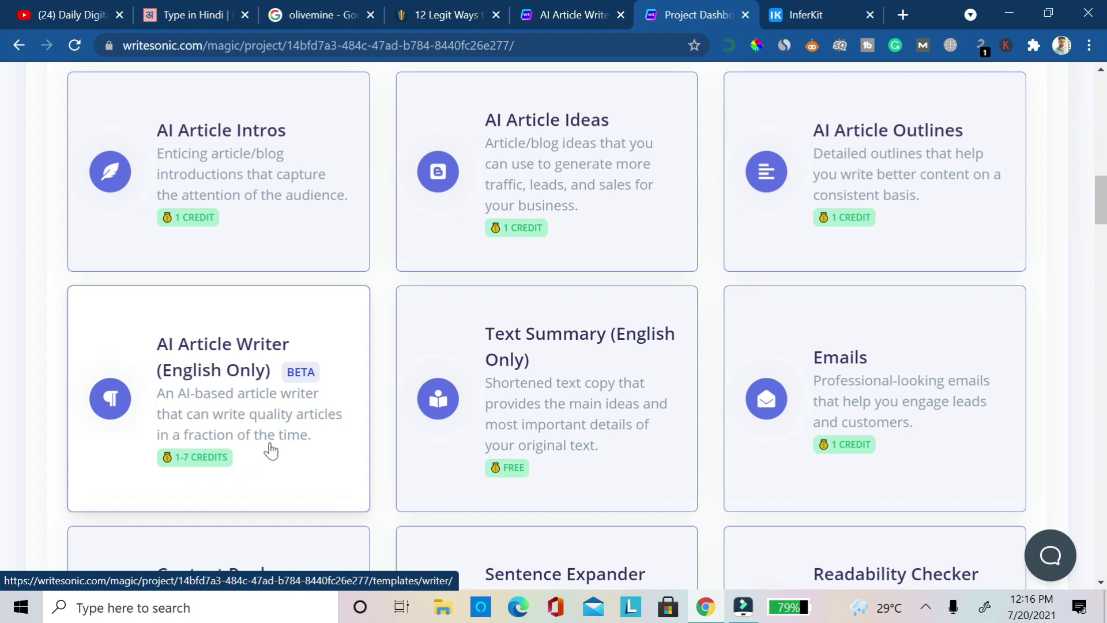
left_click(222, 356)
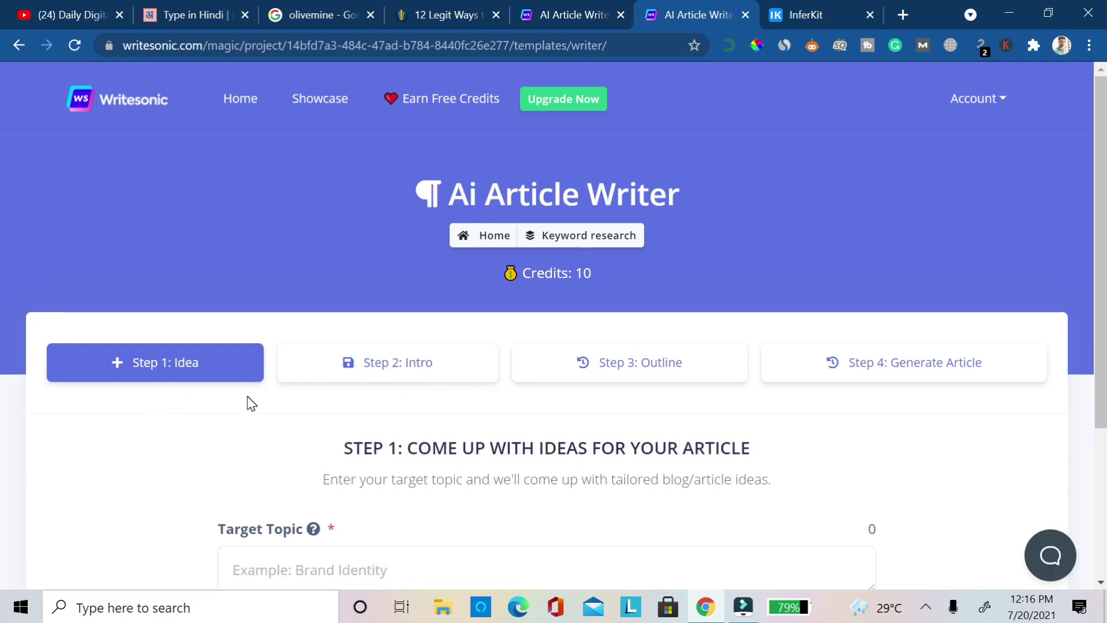
scroll(3, 259, "down", 4)
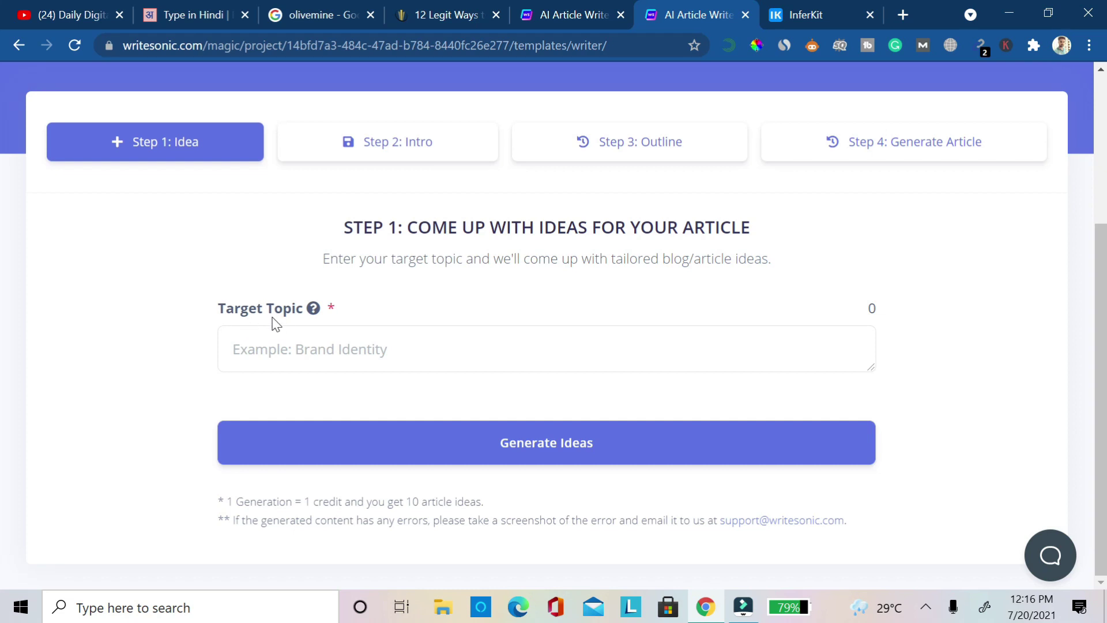
Step: Generate article ideas for the target topic "Keyword Research"
left_click(419, 353)
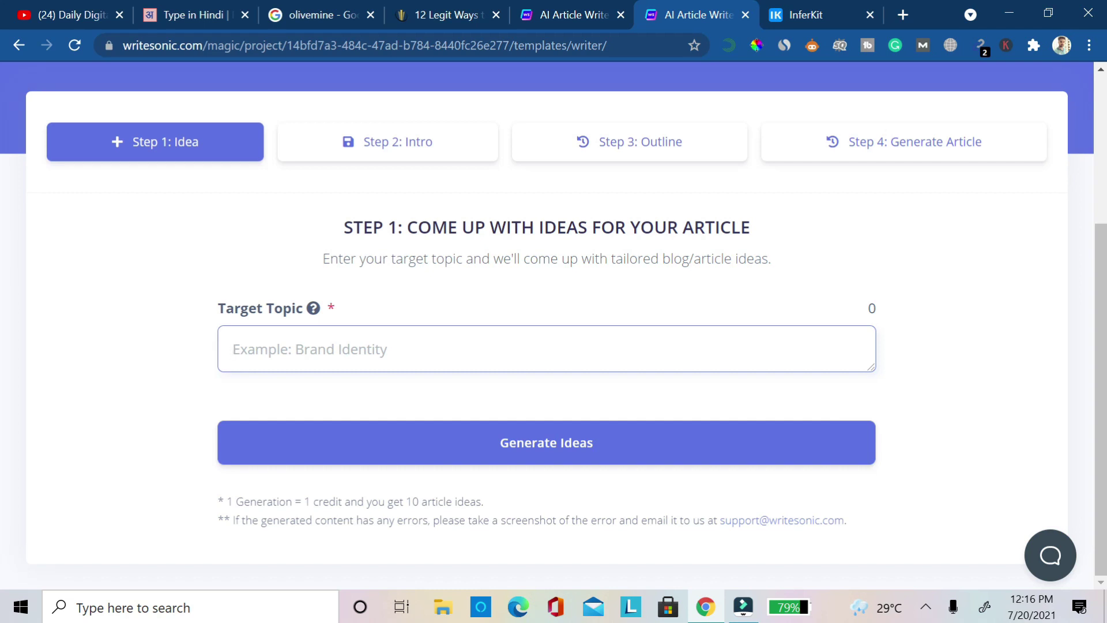
type("Keyword Research")
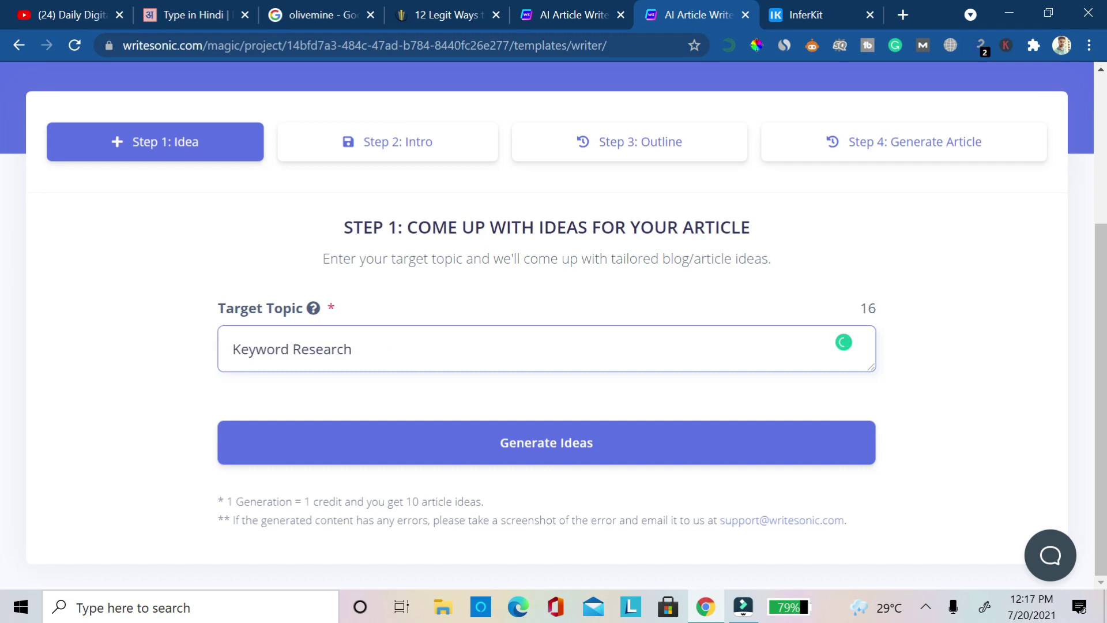
left_click(544, 442)
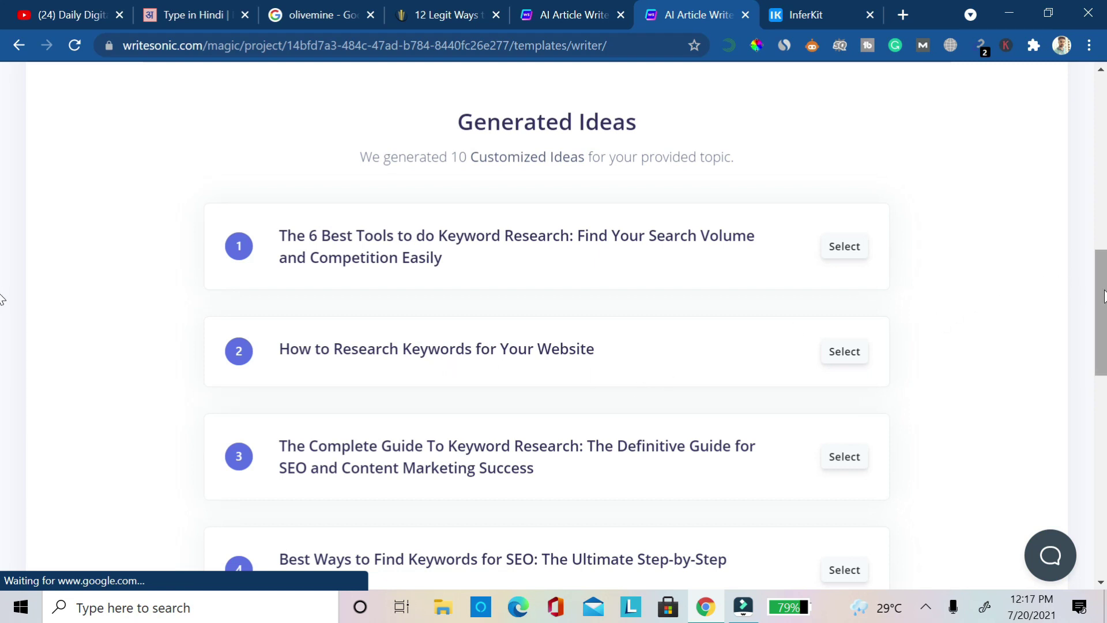
Step: Select the generated idea "How To Do Keyword Research: The Ultimate Guide" as the article title
scroll(2, 300, "down", 1)
scroll(2, 306, "up", 1)
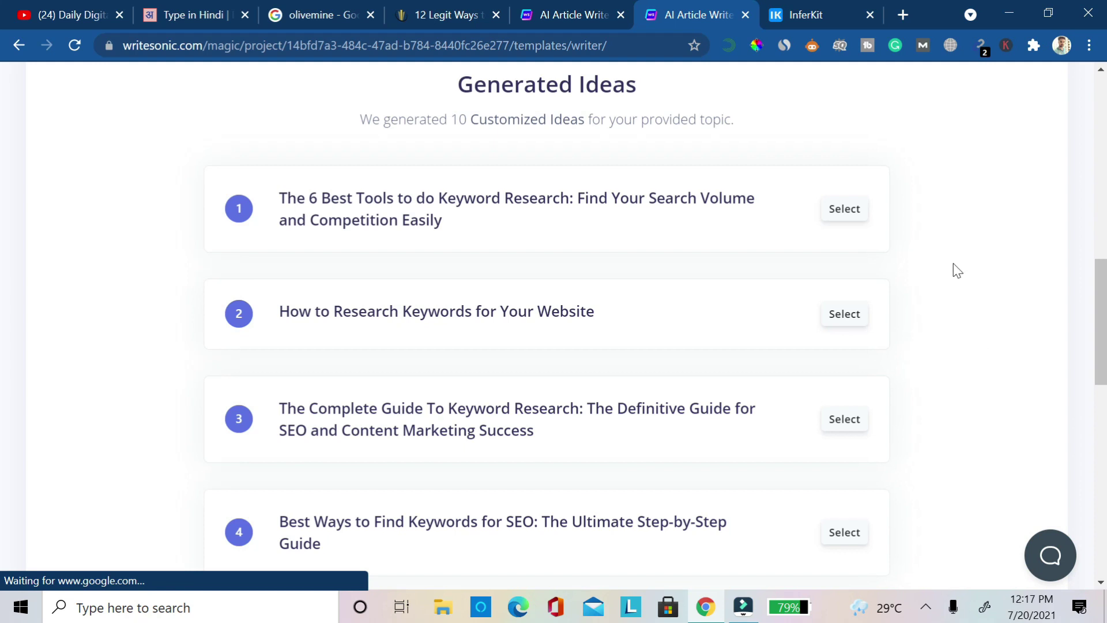
left_click_drag(1102, 312, 1101, 502)
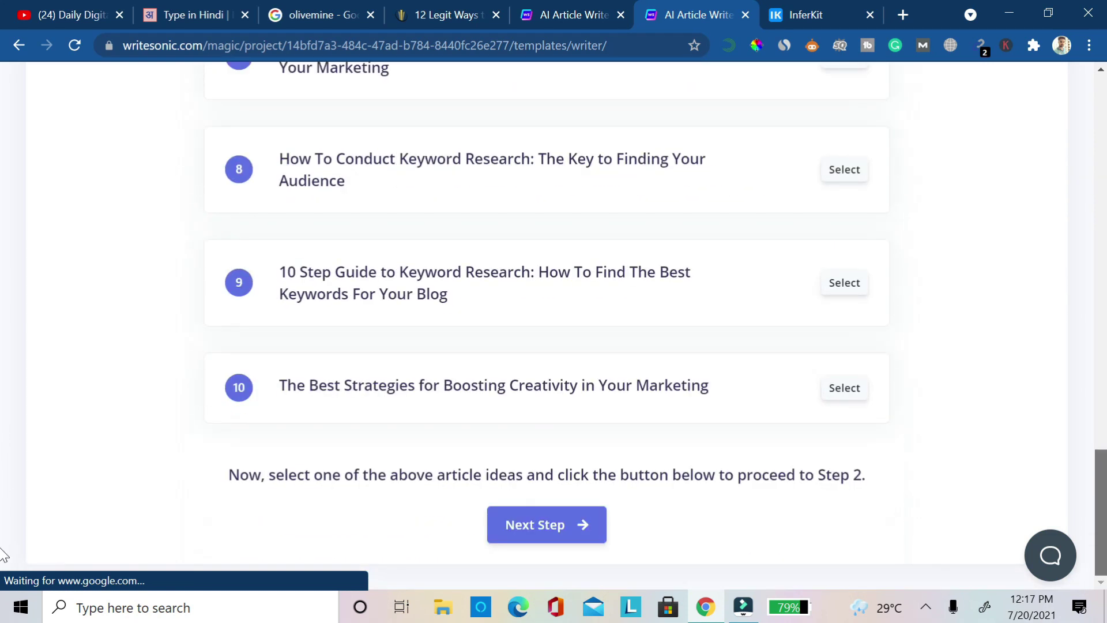
scroll(4, 502, "up", 1)
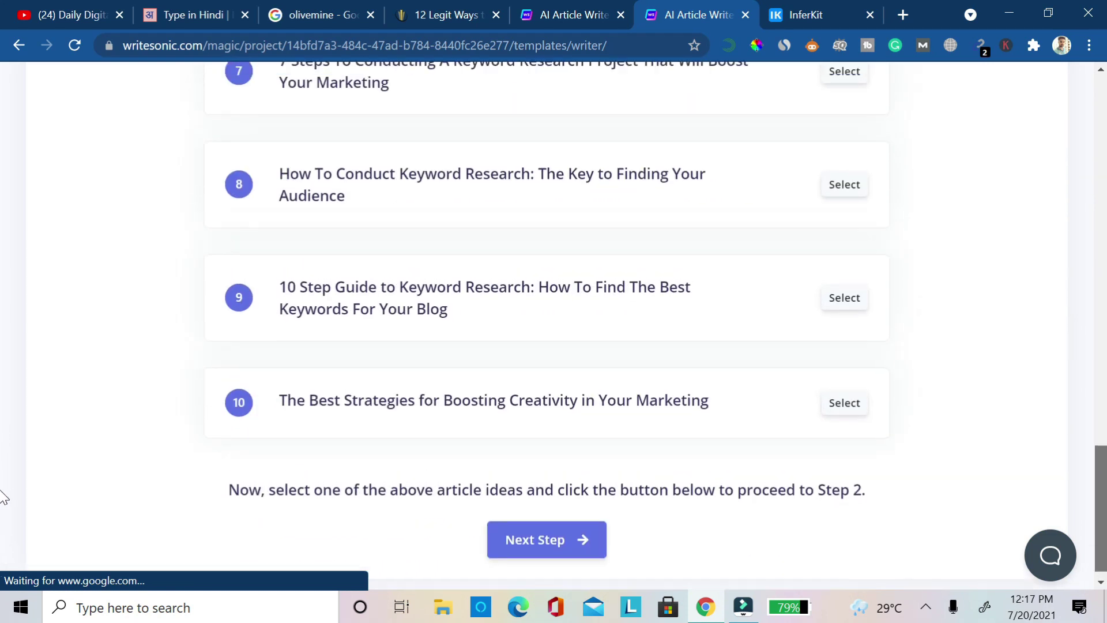
scroll(4, 493, "up", 1)
scroll(3, 467, "up", 2)
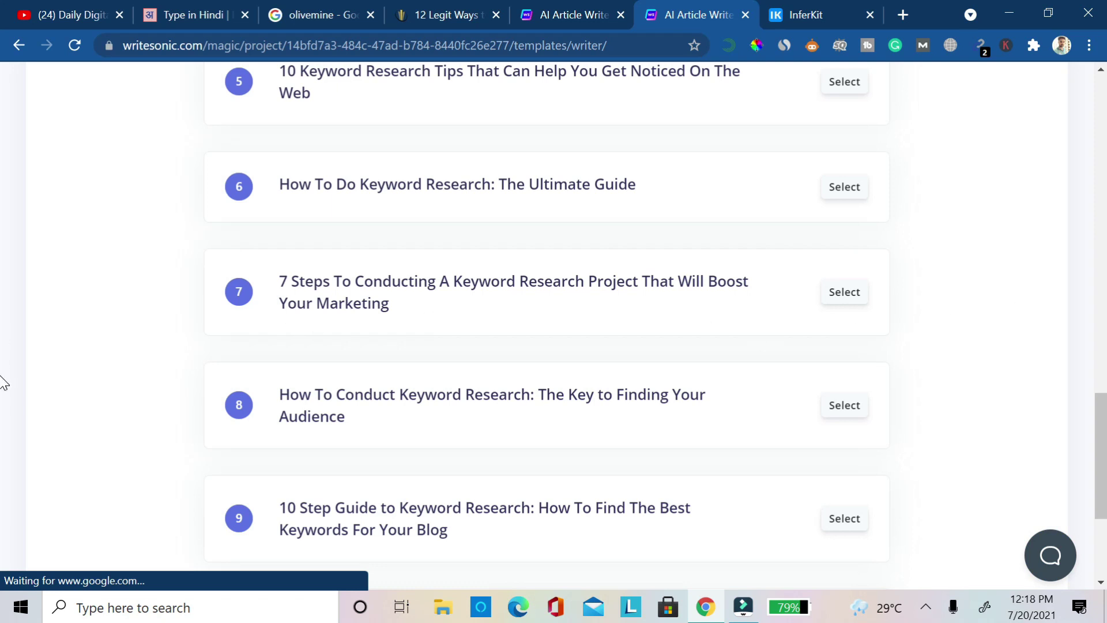
left_click_drag(1104, 455, 1104, 421)
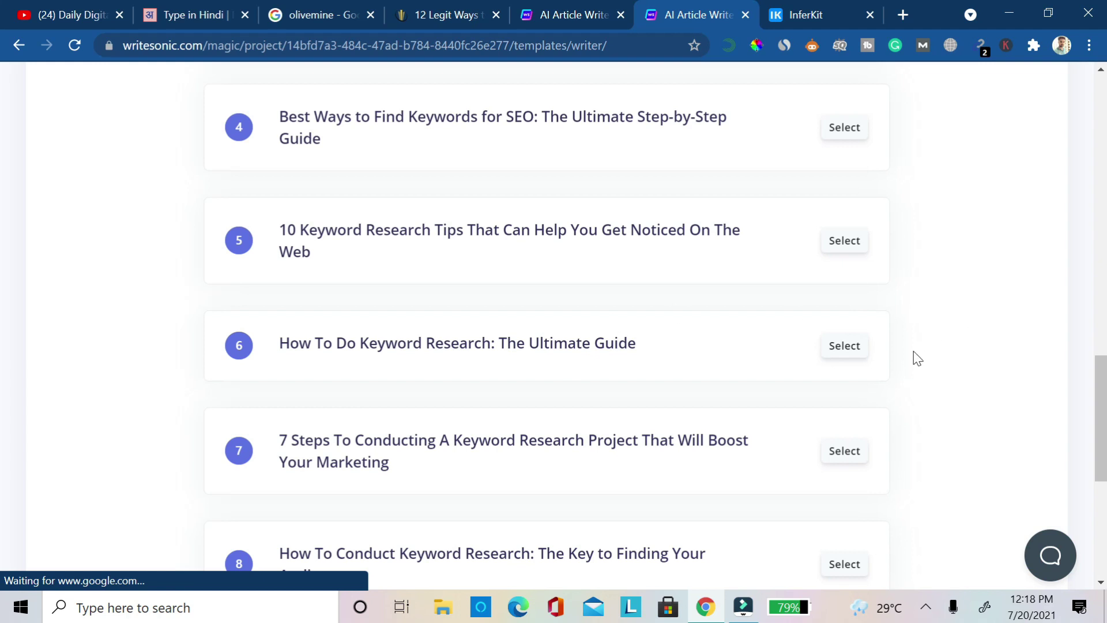
left_click(844, 352)
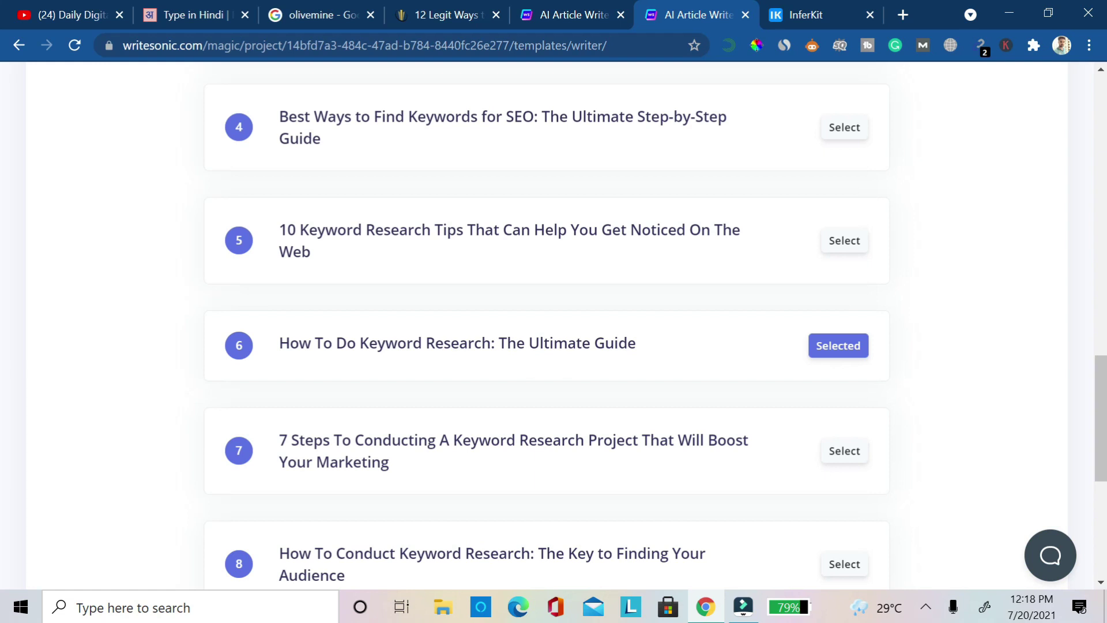
scroll(517, 542, "down", 7)
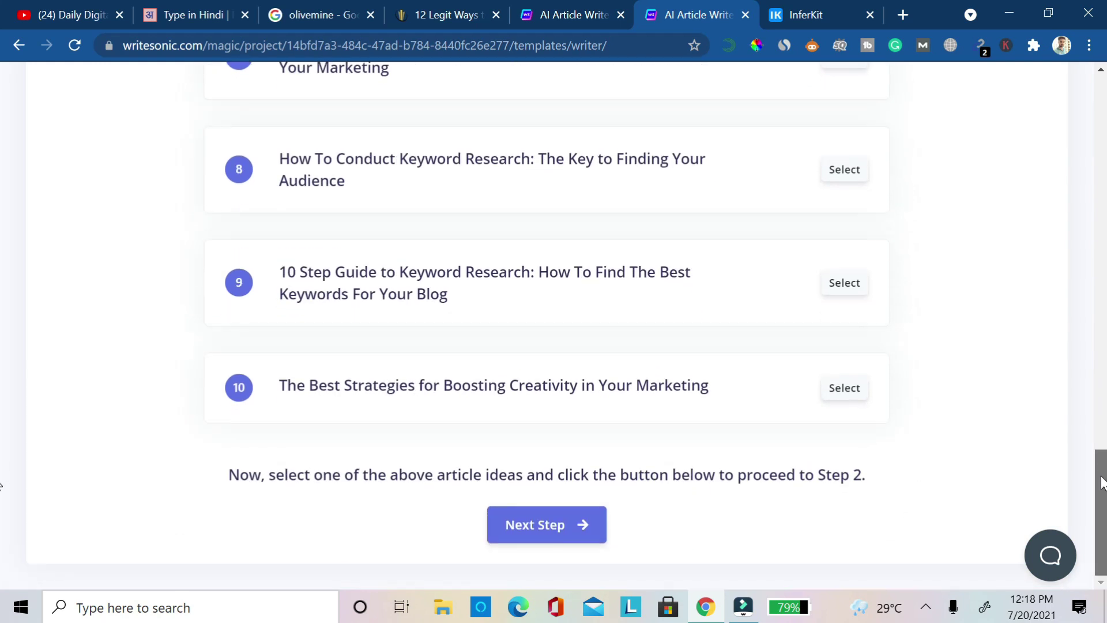
Step: Write a short article intro promising higher Google ranking and lifelong organic traffic through keyword research, and generate the article outlines
left_click(518, 539)
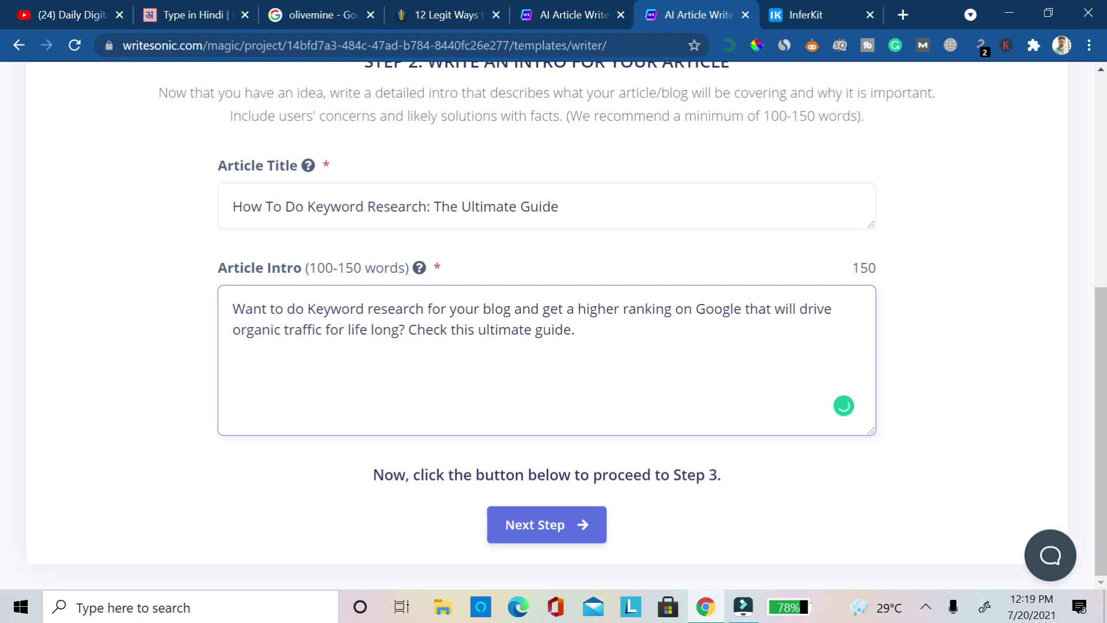
left_click(578, 527)
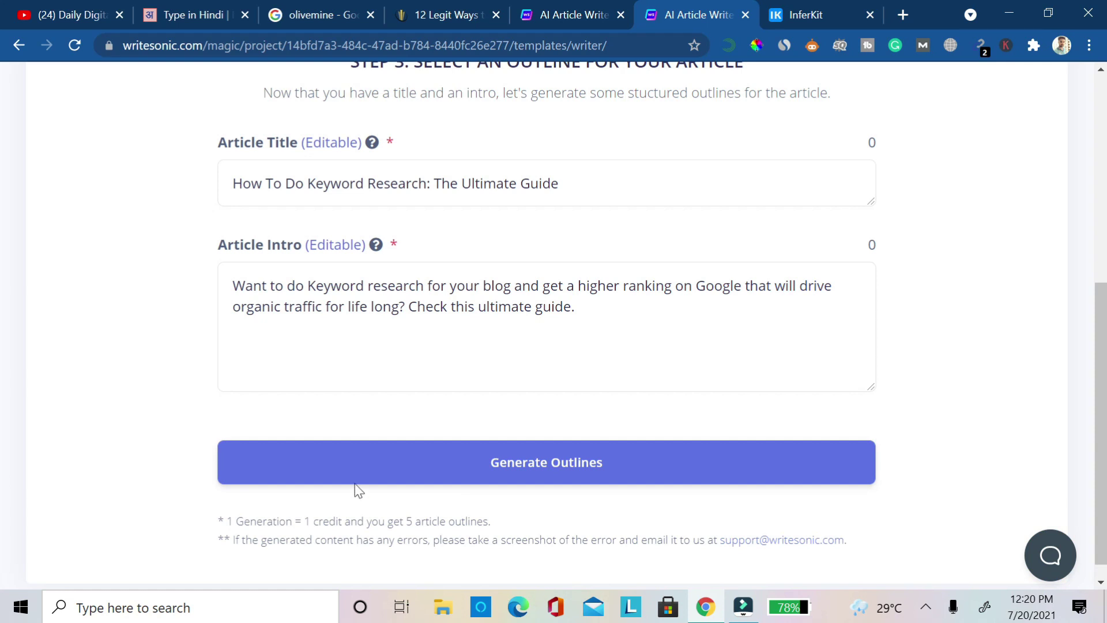
left_click(569, 471)
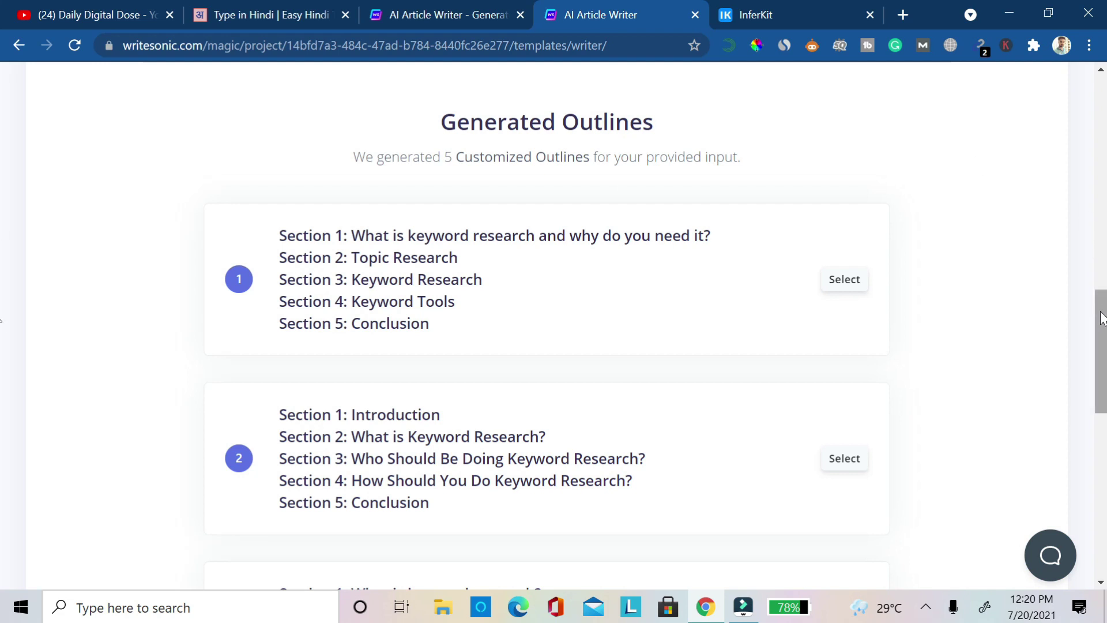
Step: Review the section structure of the generated outlines from first to last
scroll(3, 381, "down", 10)
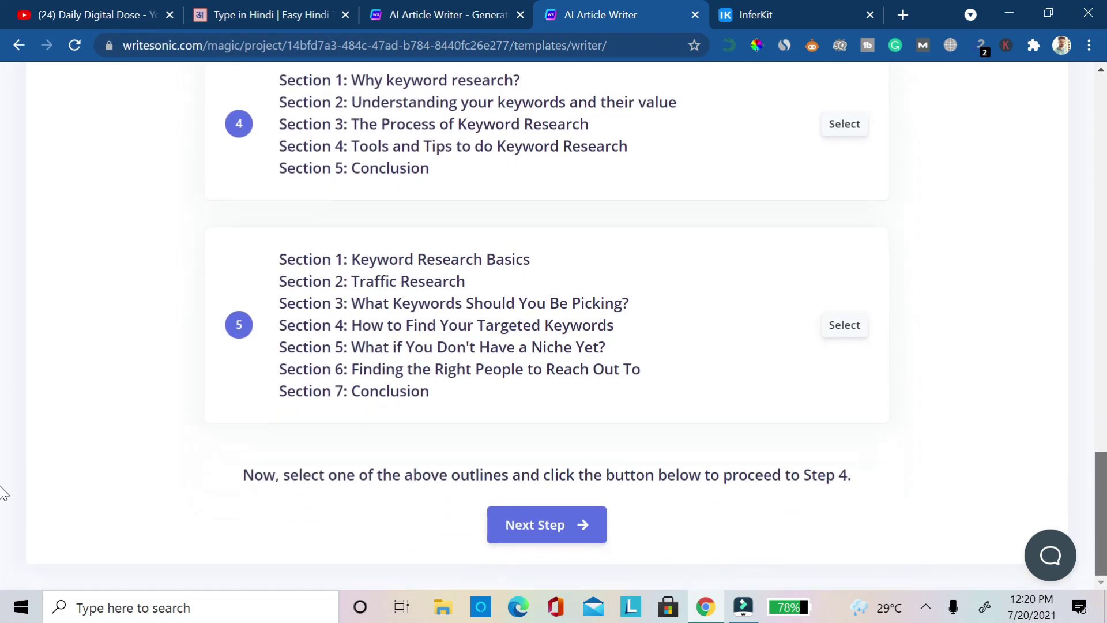
left_click_drag(1102, 507, 1102, 329)
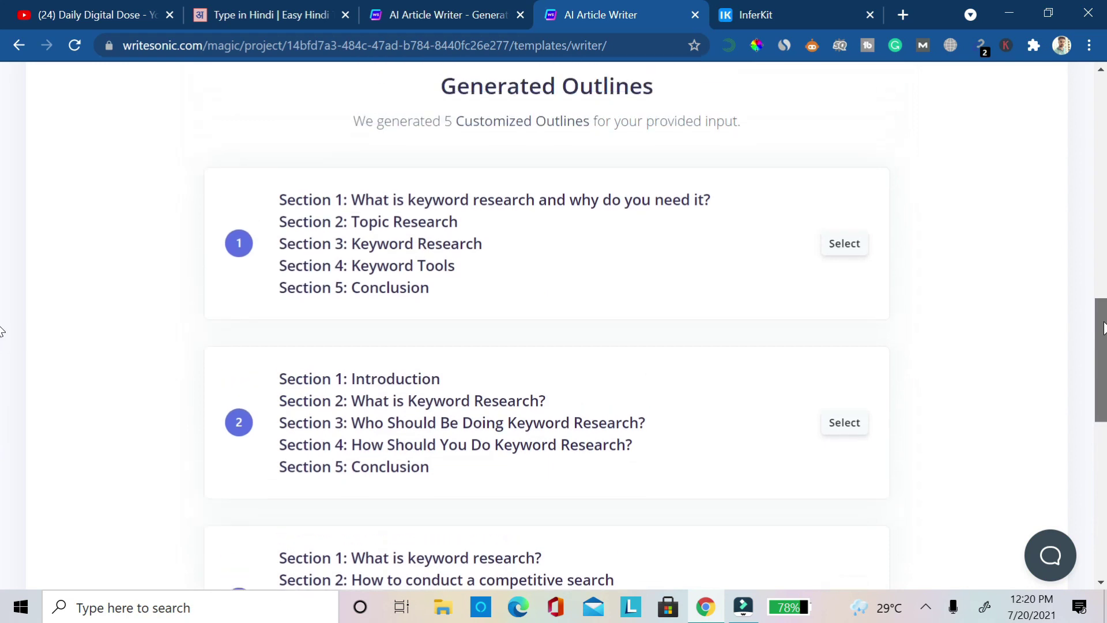
scroll(2, 323, "down", 10)
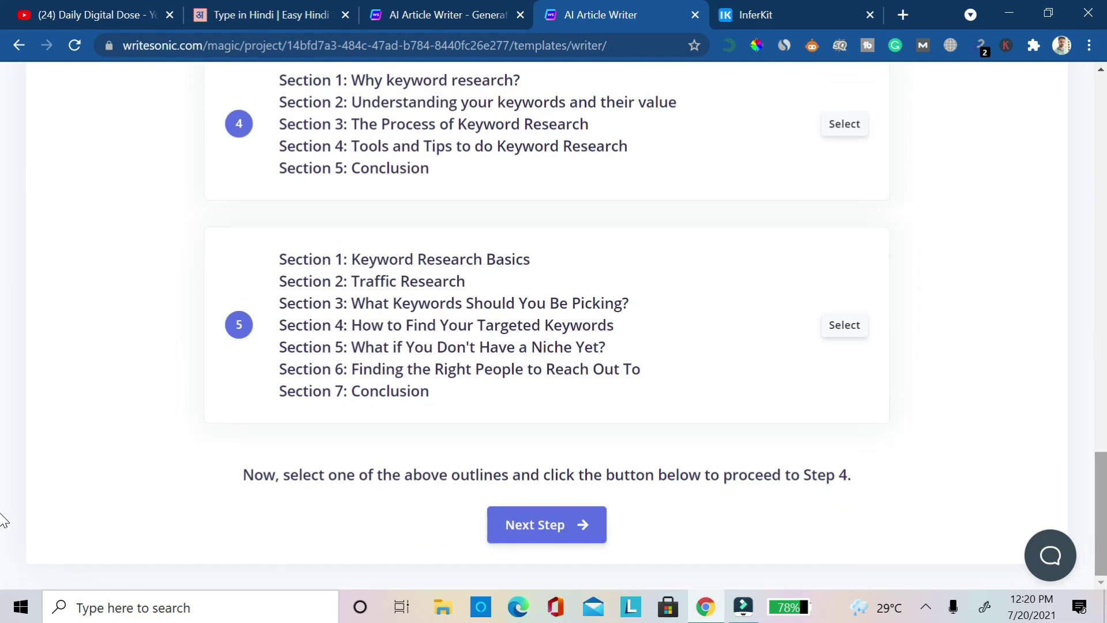
scroll(3, 490, "up", 10)
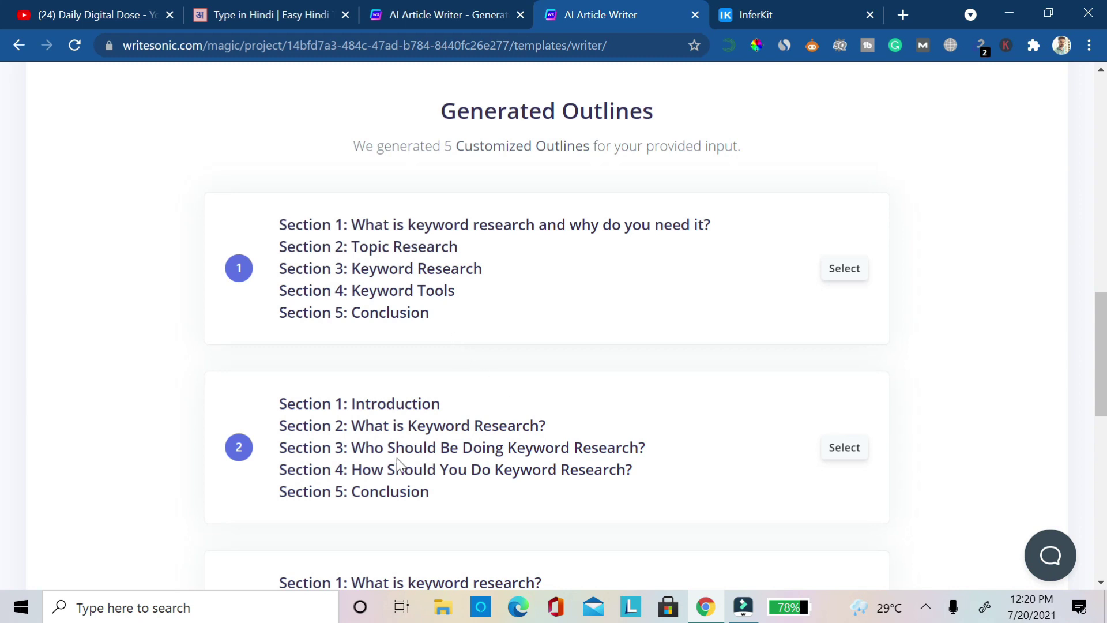
scroll(524, 313, "down", 3)
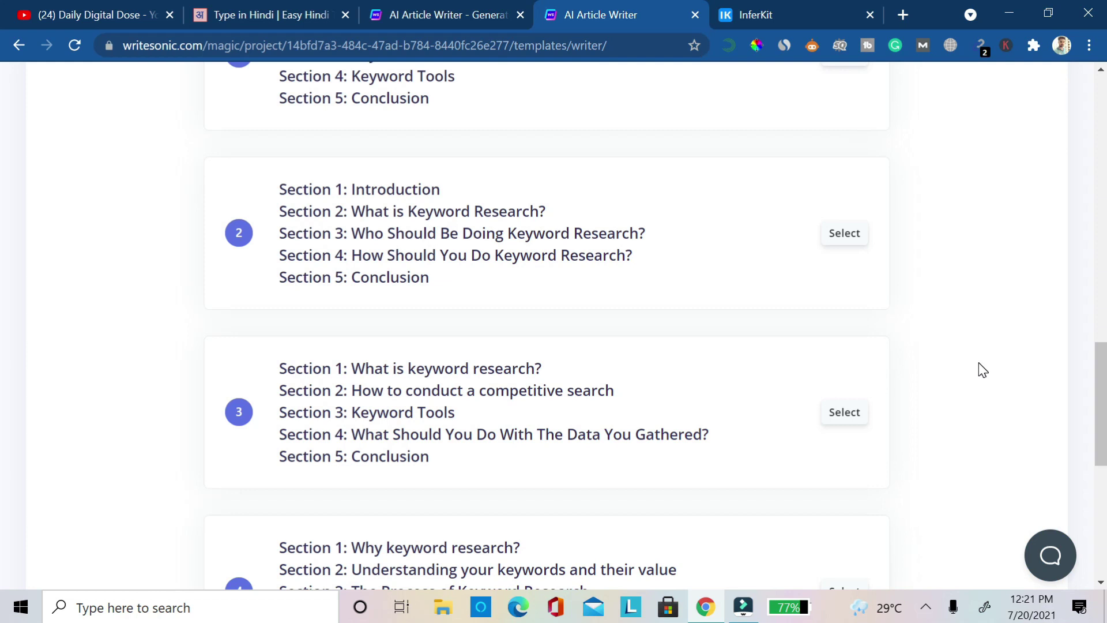
scroll(2, 418, "down", 7)
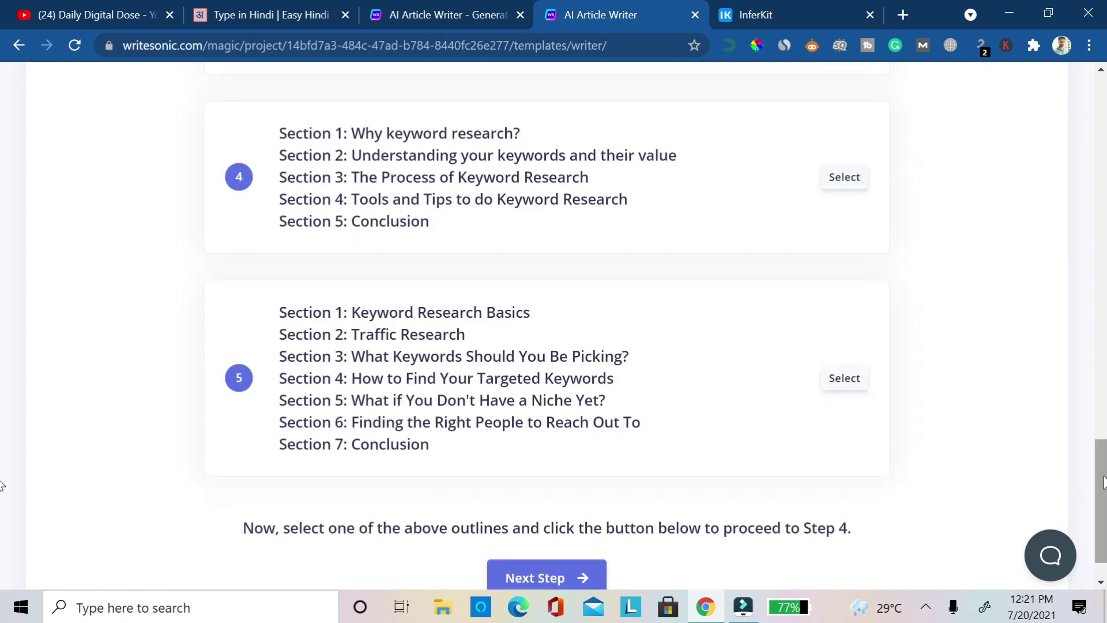
scroll(3, 183, "up", 20)
scroll(3, 184, "down", 10)
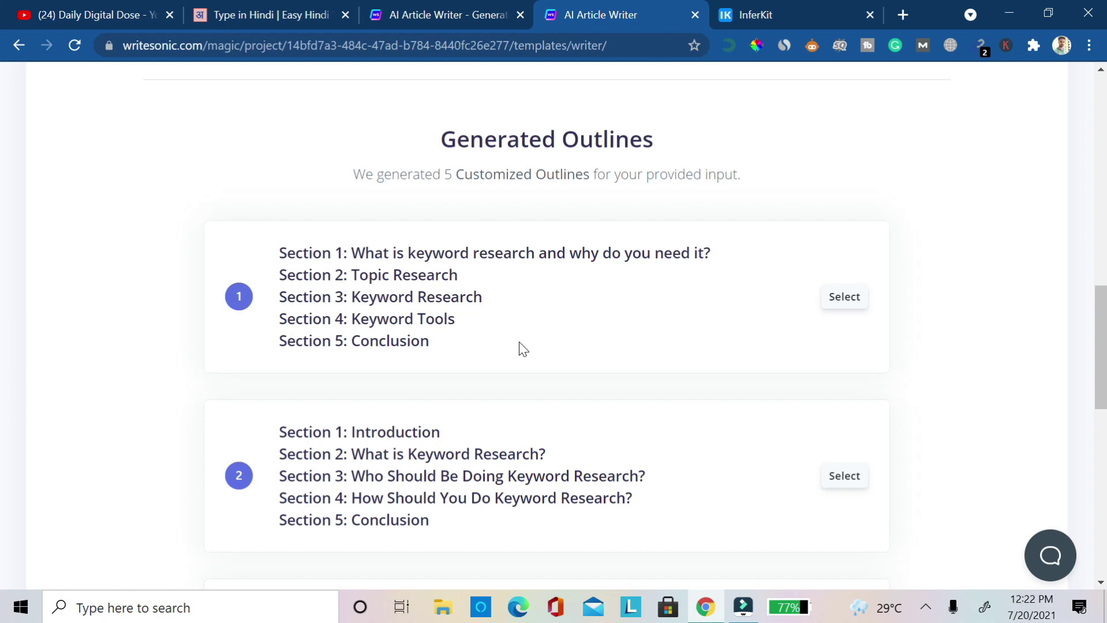
Step: Select the outline starting with "What is keyword research and why do you need it?" and have the full article written from it
left_click(859, 295)
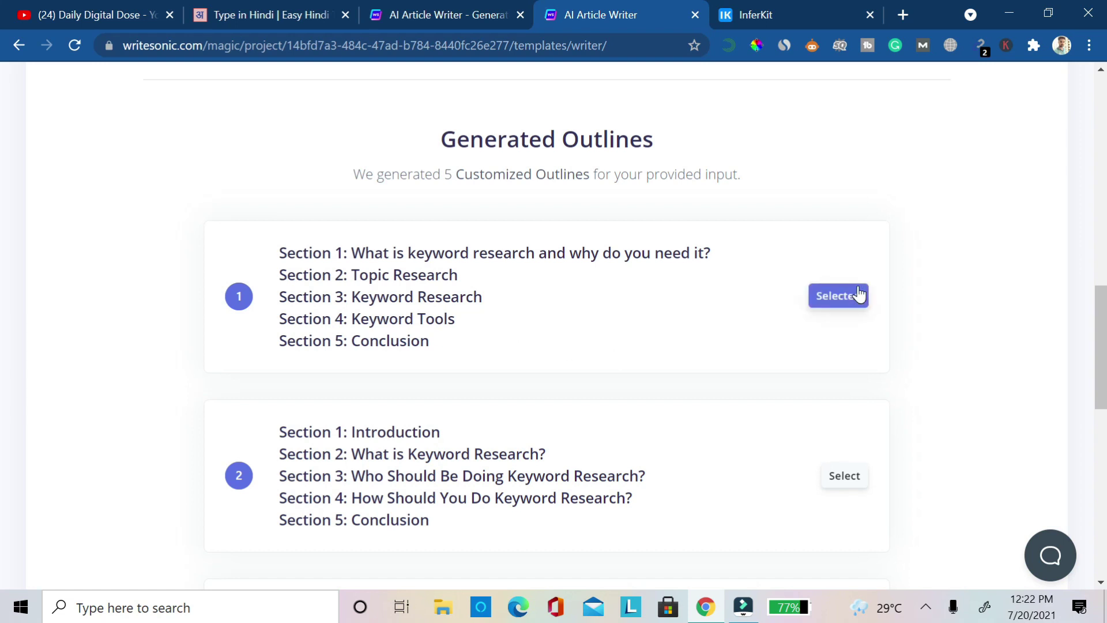
scroll(4, 338, "down", 10)
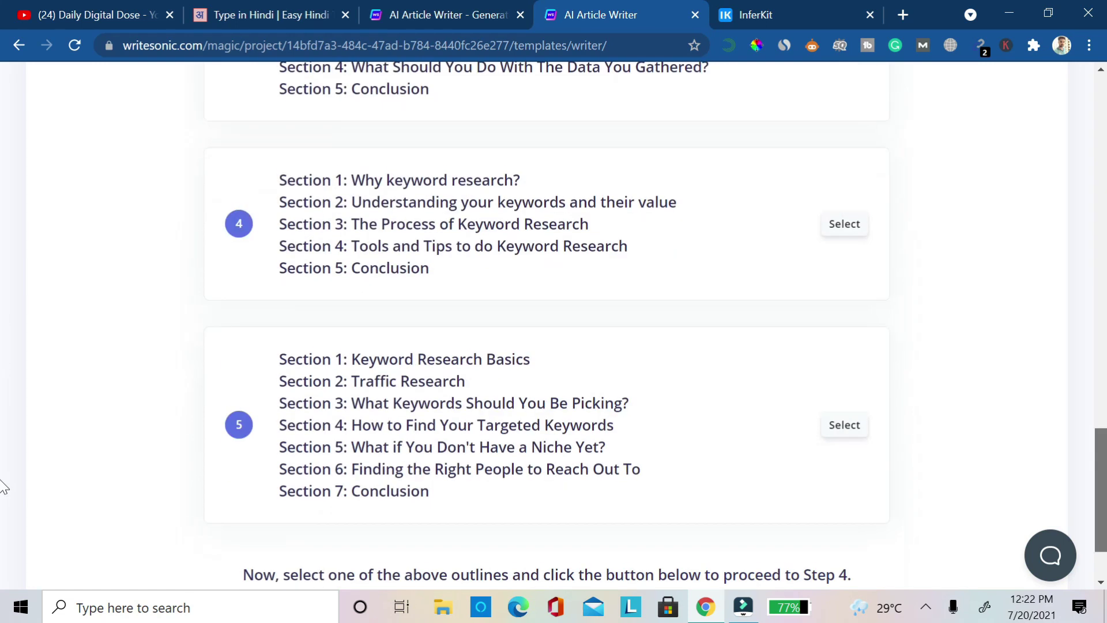
left_click(536, 525)
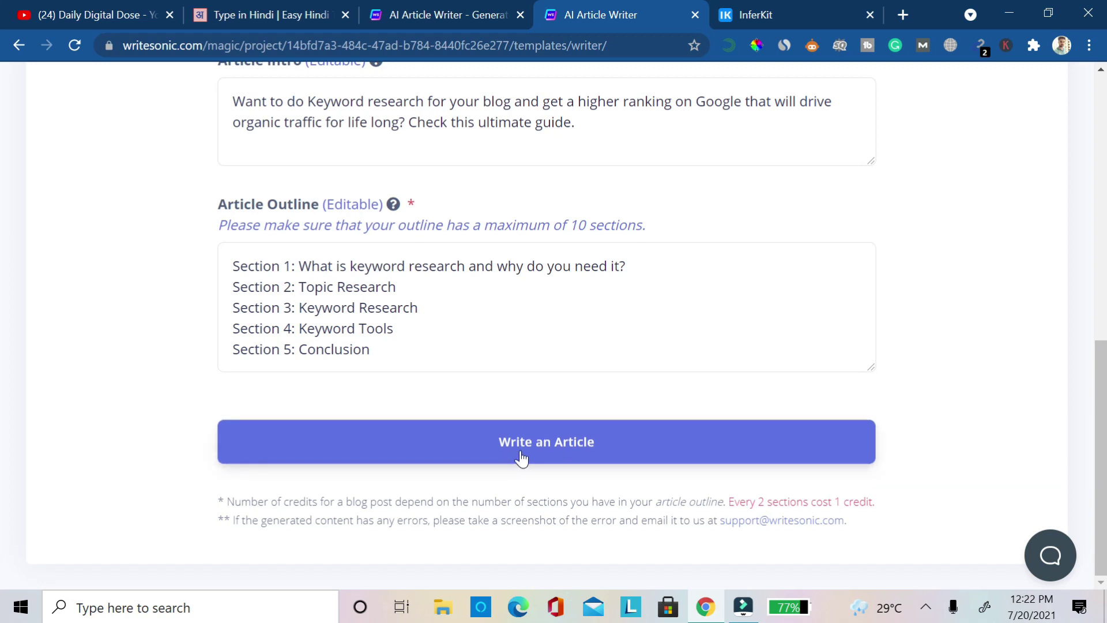
left_click(564, 451)
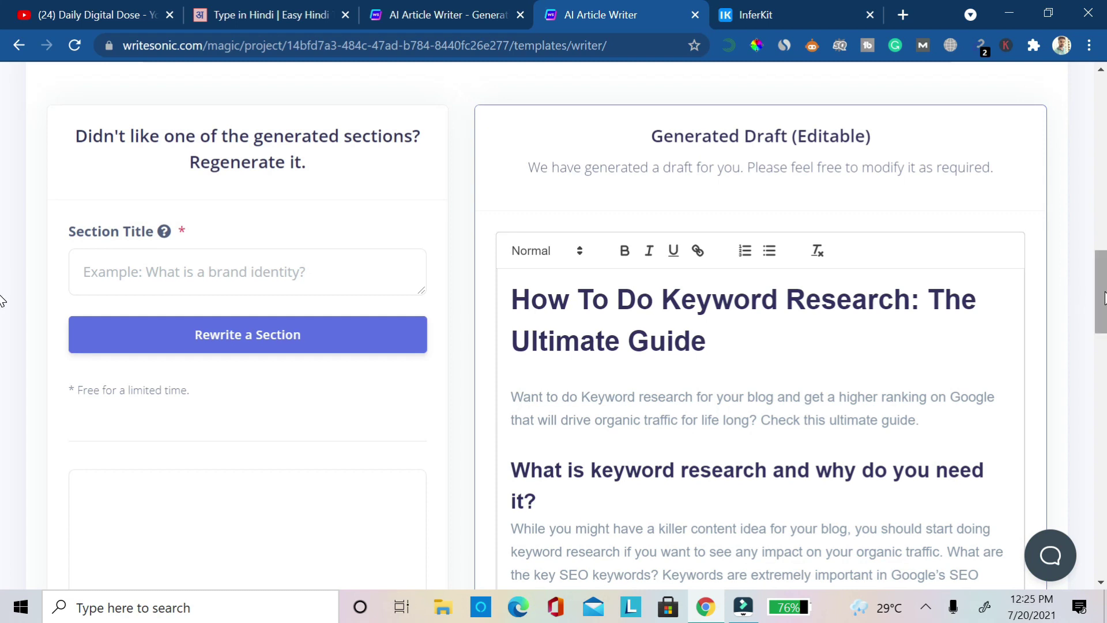
Step: Examine the generated draft through to its conclusion, including the article export options and the section rewriting field
scroll(2, 334, "down", 3)
scroll(1, 333, "down", 1)
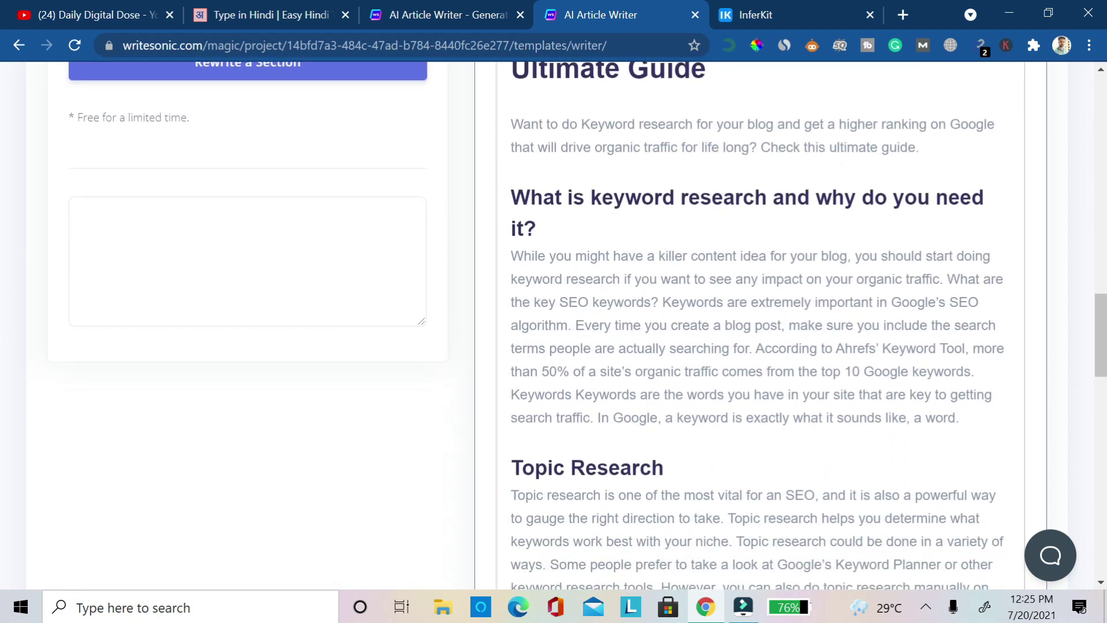
left_click_drag(1101, 346, 3, 554)
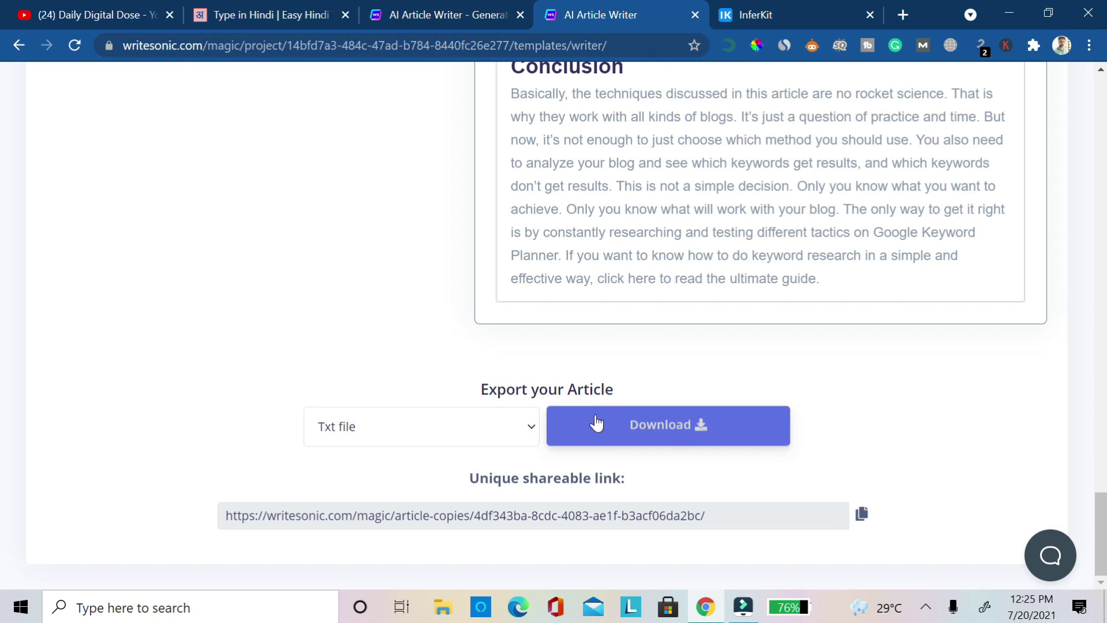
left_click_drag(1102, 522, 1102, 273)
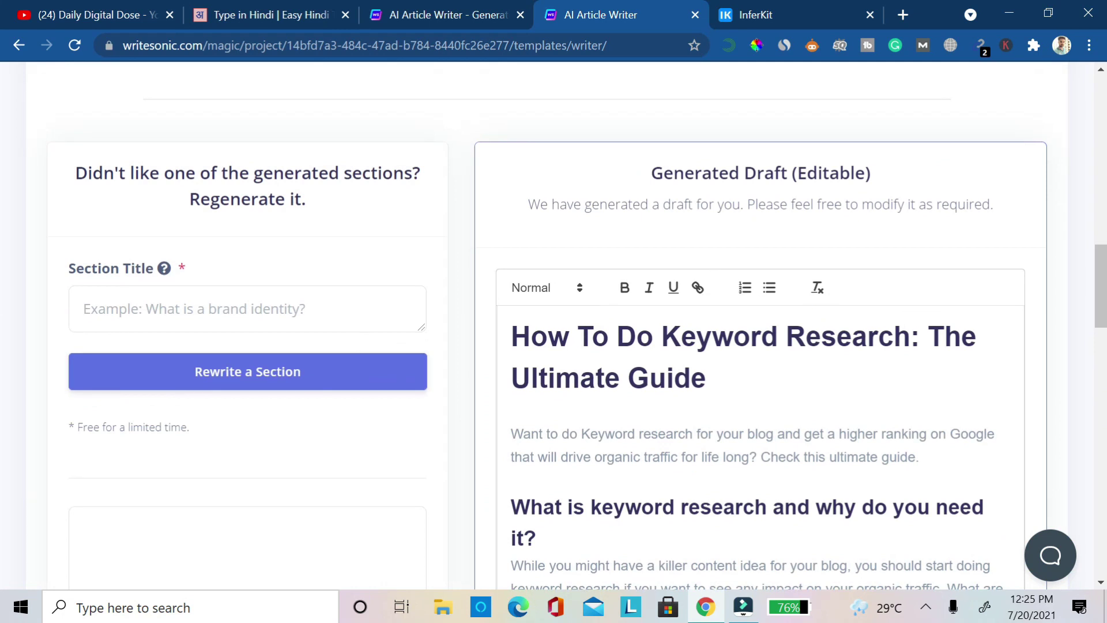
left_click(216, 310)
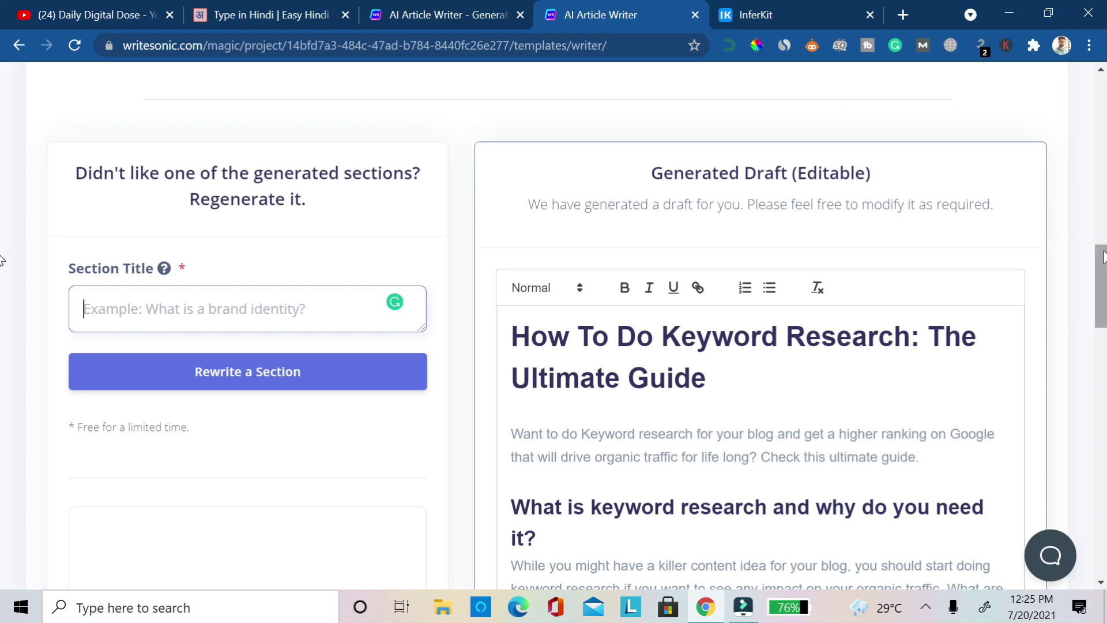
mouse_move(1103, 265)
left_mouse_down()
mouse_move(1102, 539)
mouse_move(1103, 286)
left_mouse_up()
Step: Copy the entire generated draft from its title through the conclusion, and open duplichecker.com in a new browser tab
left_click_drag(510, 193, 851, 400)
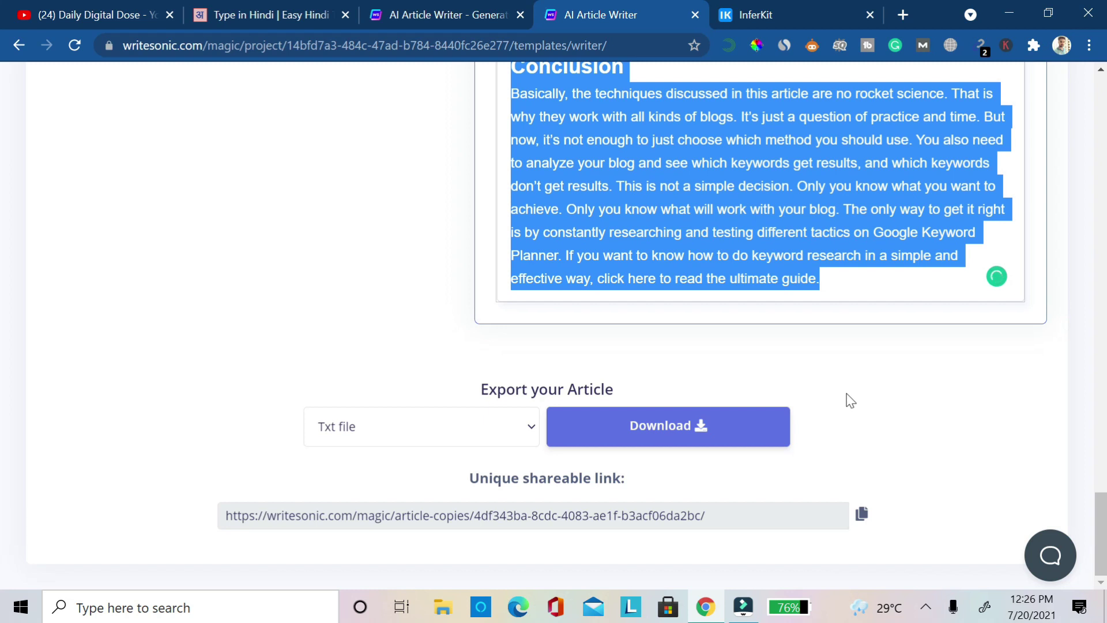
left_click(903, 14)
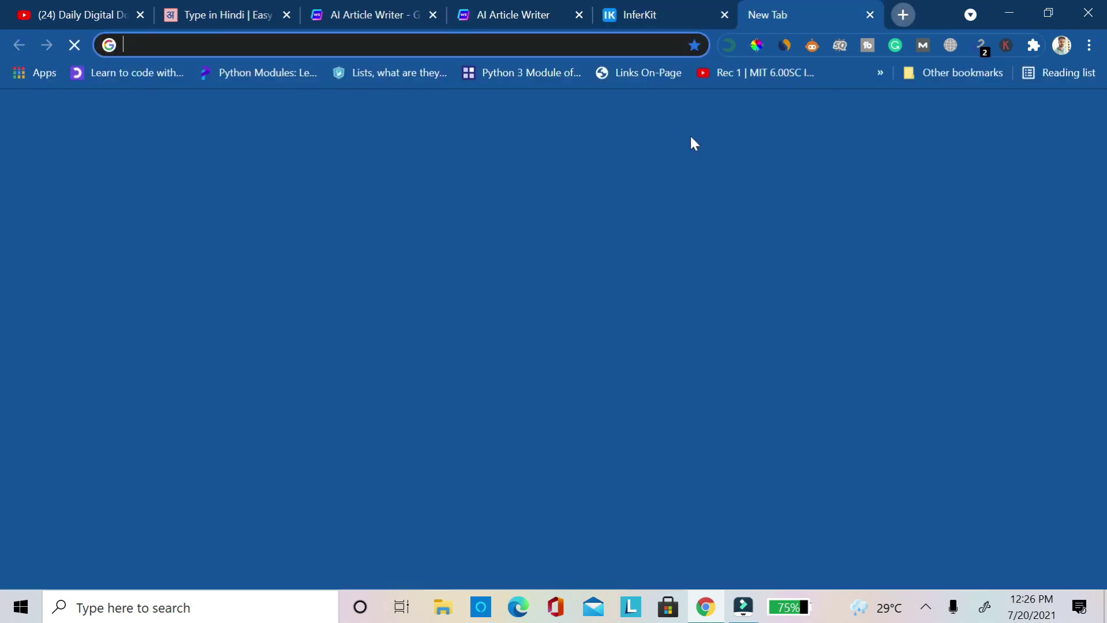
left_click(430, 354)
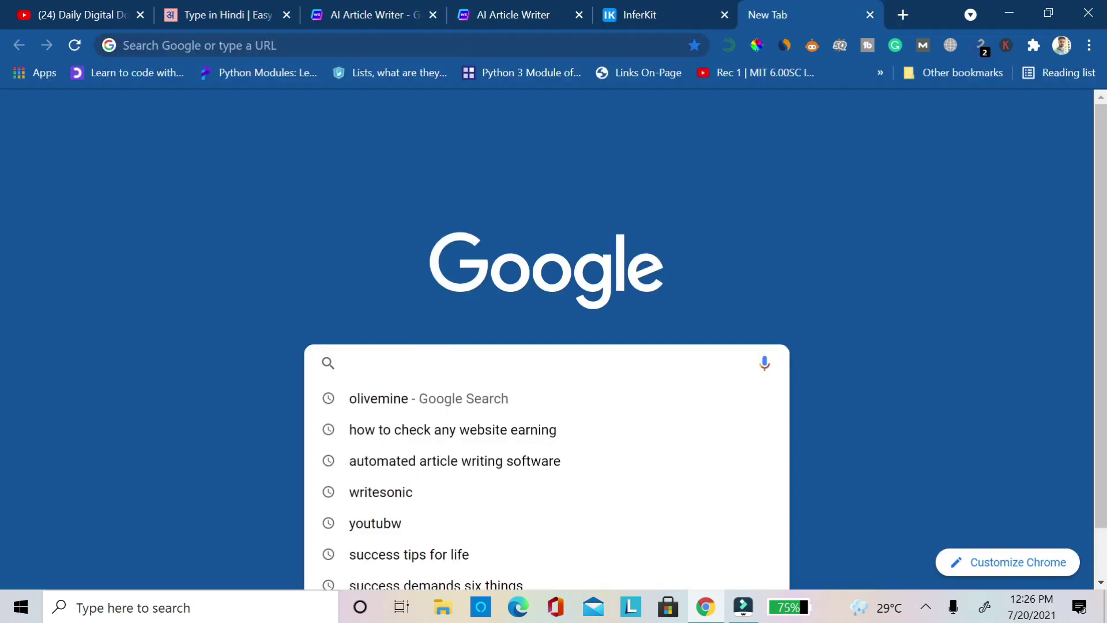
type("dupli")
key("Return")
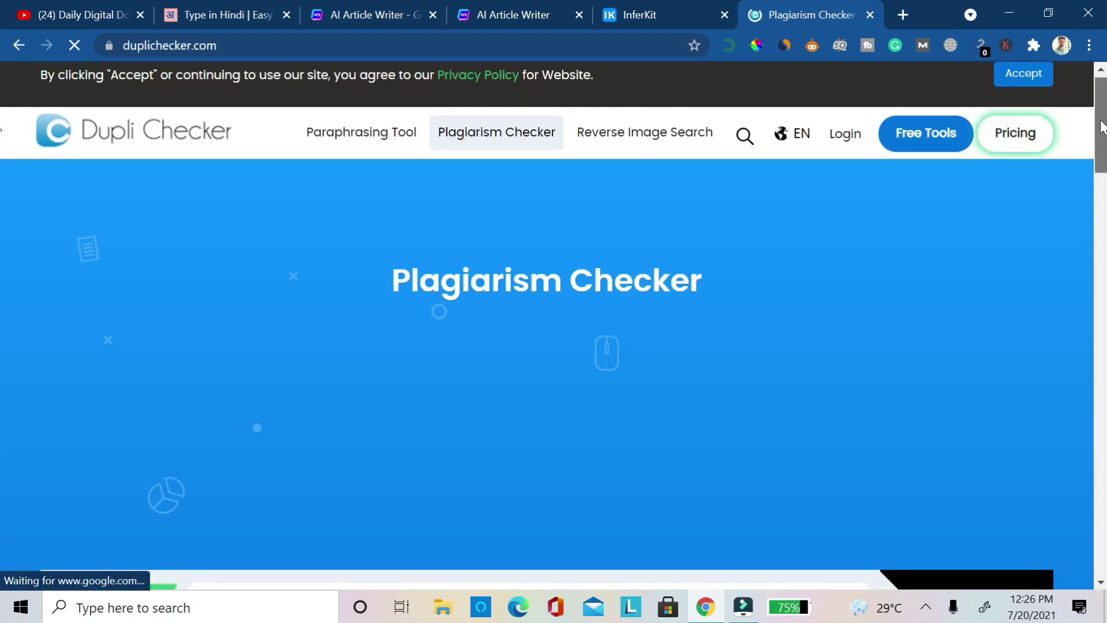
Step: Paste the copied article into the Plagiarism Checker's text box
scroll(3, 200, "down", 5)
scroll(3, 202, "down", 3)
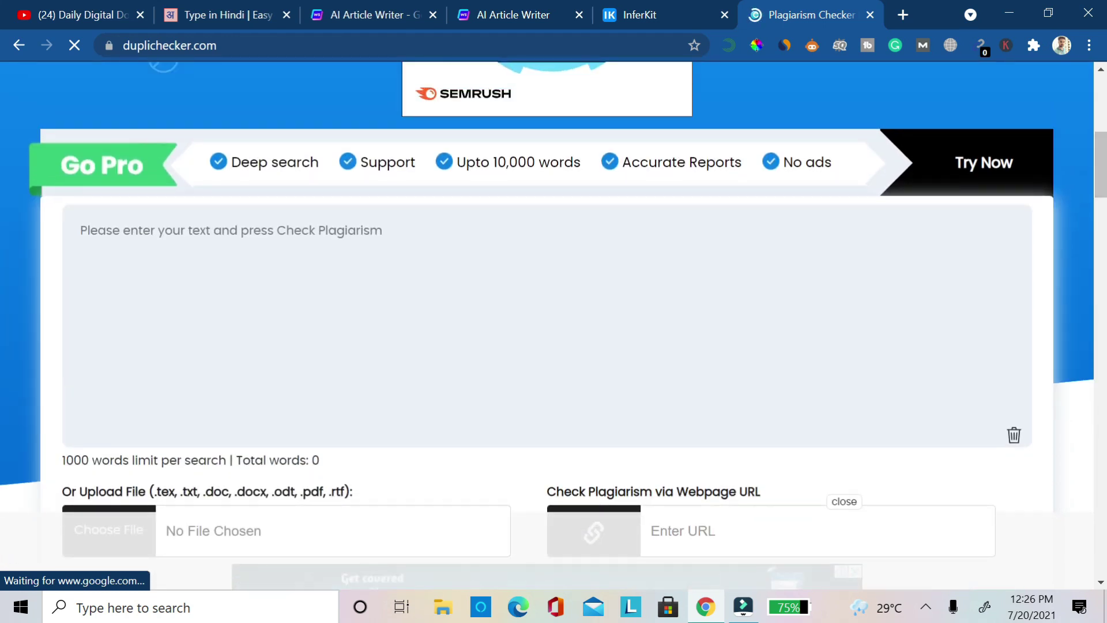
left_click(159, 247)
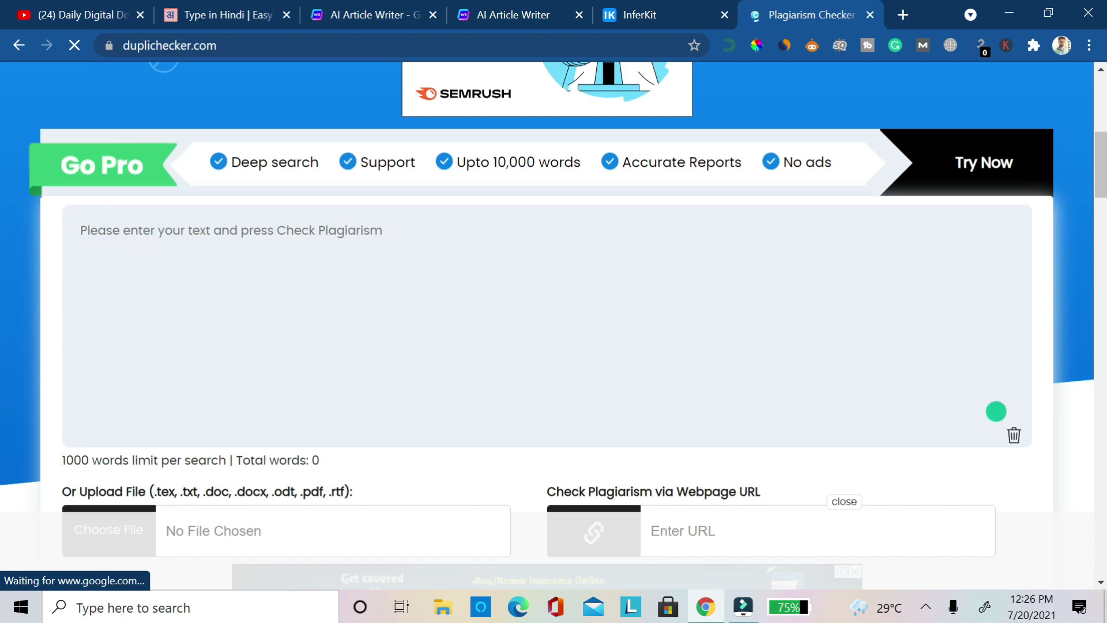
key("ctrl+v")
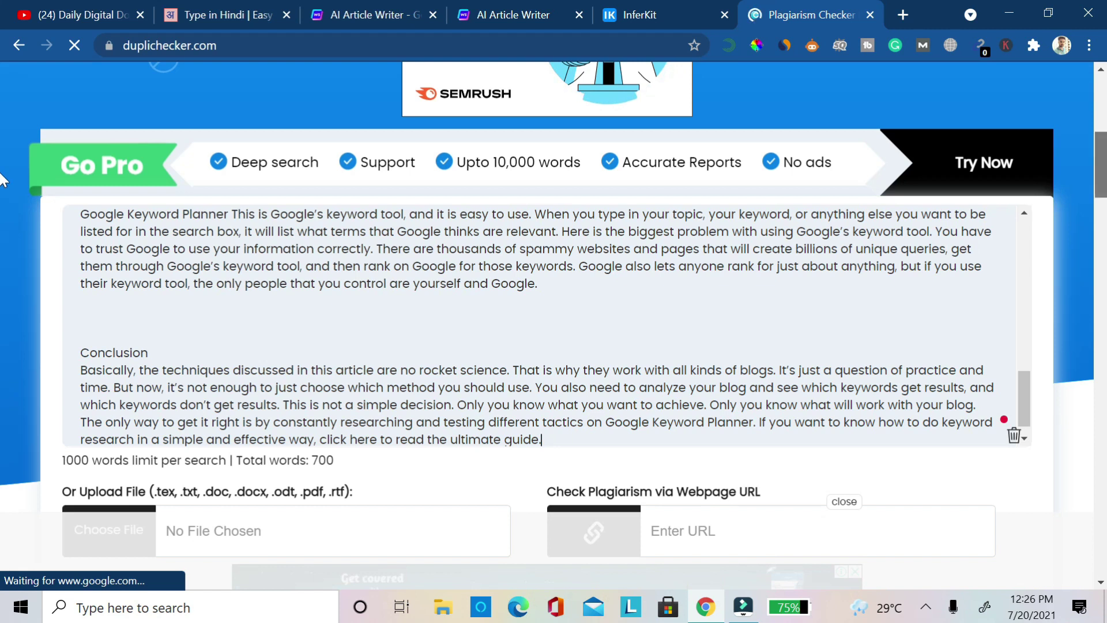
Step: Complete the reCAPTCHA verification below the pasted article and run the plagiarism check
scroll(1102, 167, "down", 1)
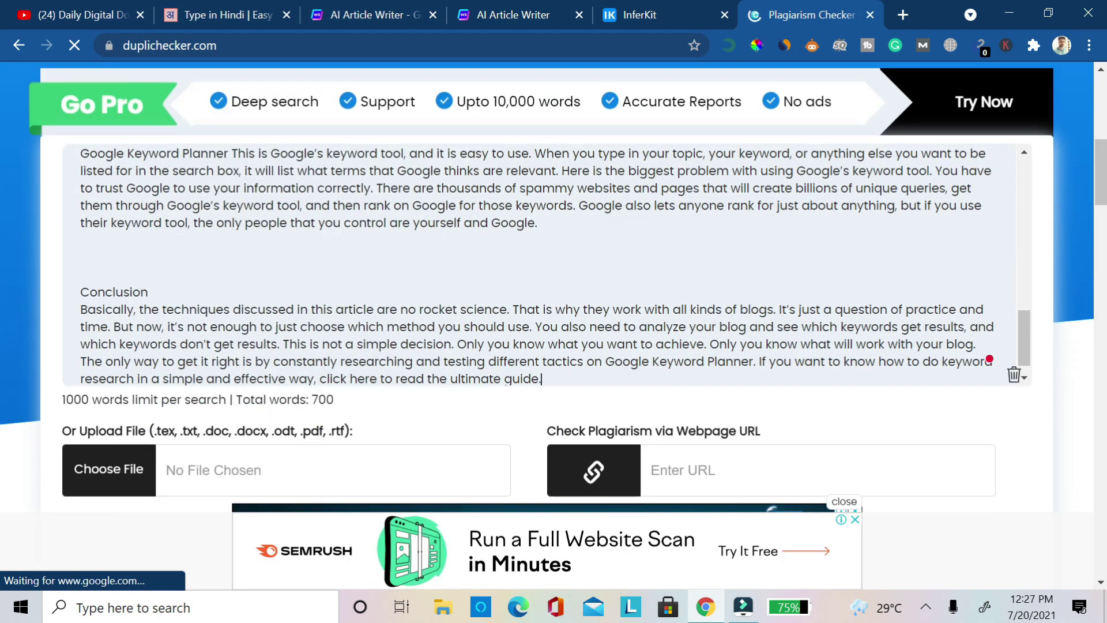
scroll(5, 227, "down", 6)
scroll(5, 228, "up", 5)
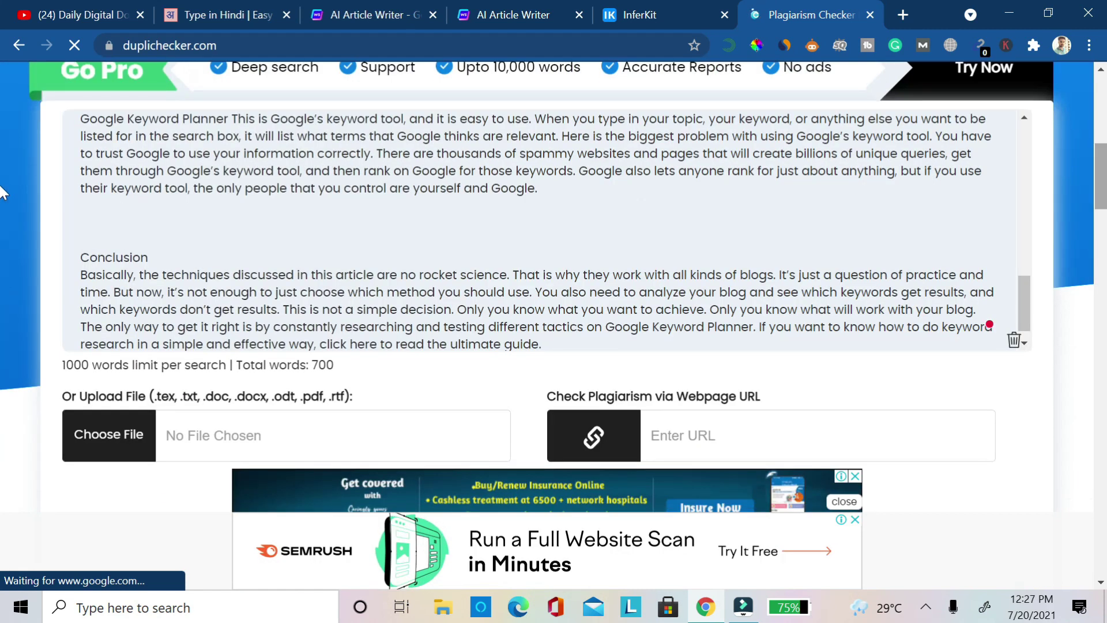
left_click_drag(1101, 181, 1104, 225)
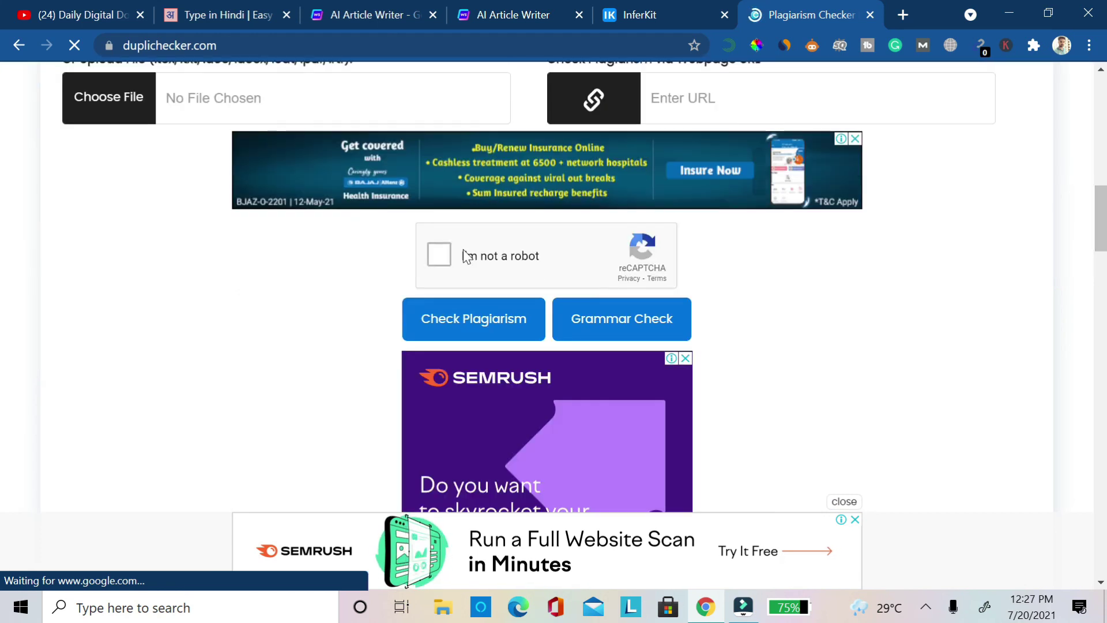
left_click(444, 252)
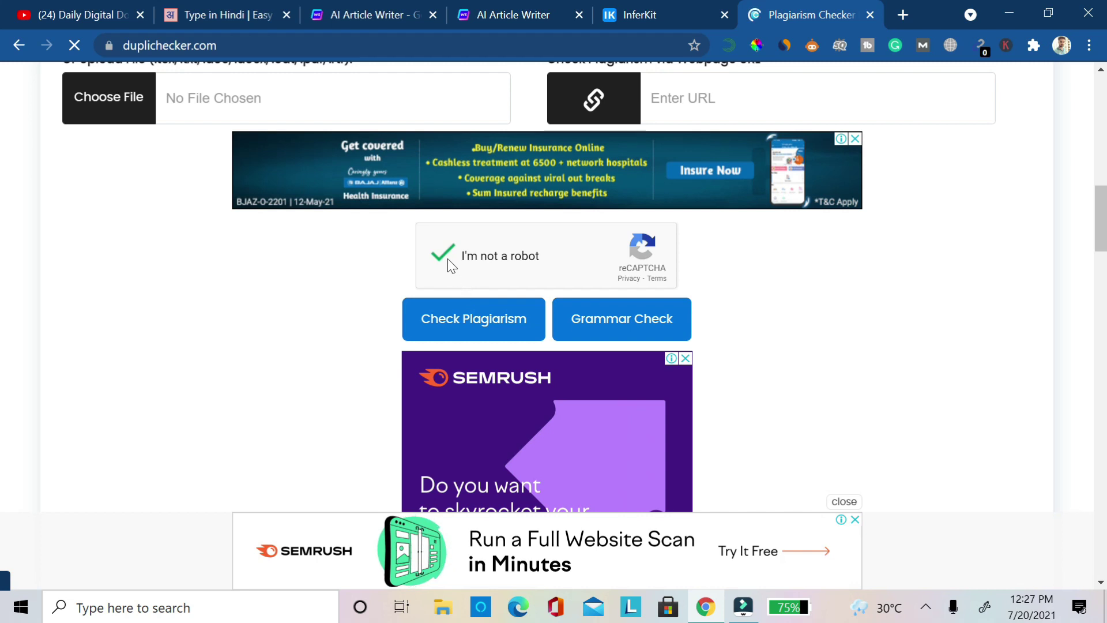
left_click(478, 322)
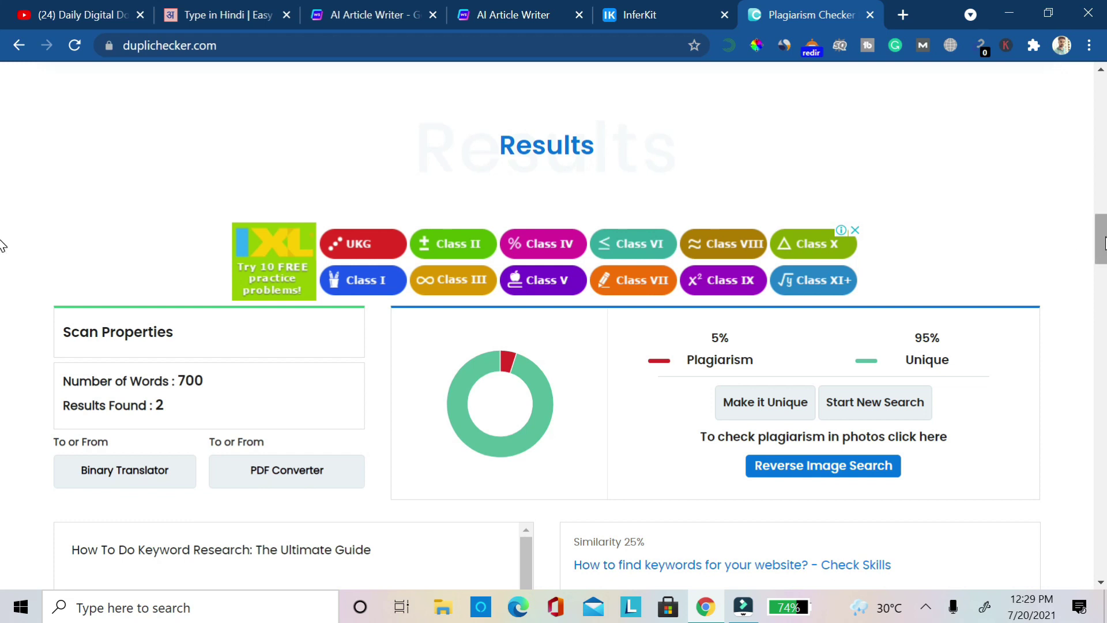
Step: Examine the plagiarism results, comparing the matched sources with the highlighted passages from the article's opening through its conclusion
left_click_drag(1103, 241, 1103, 288)
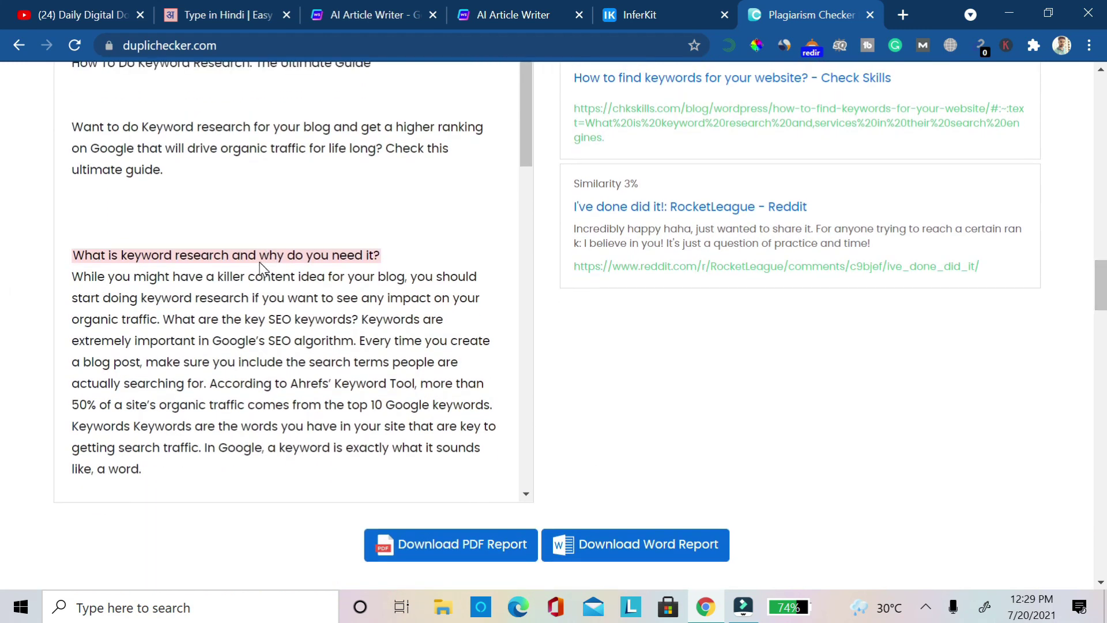
left_click_drag(527, 149, 531, 484)
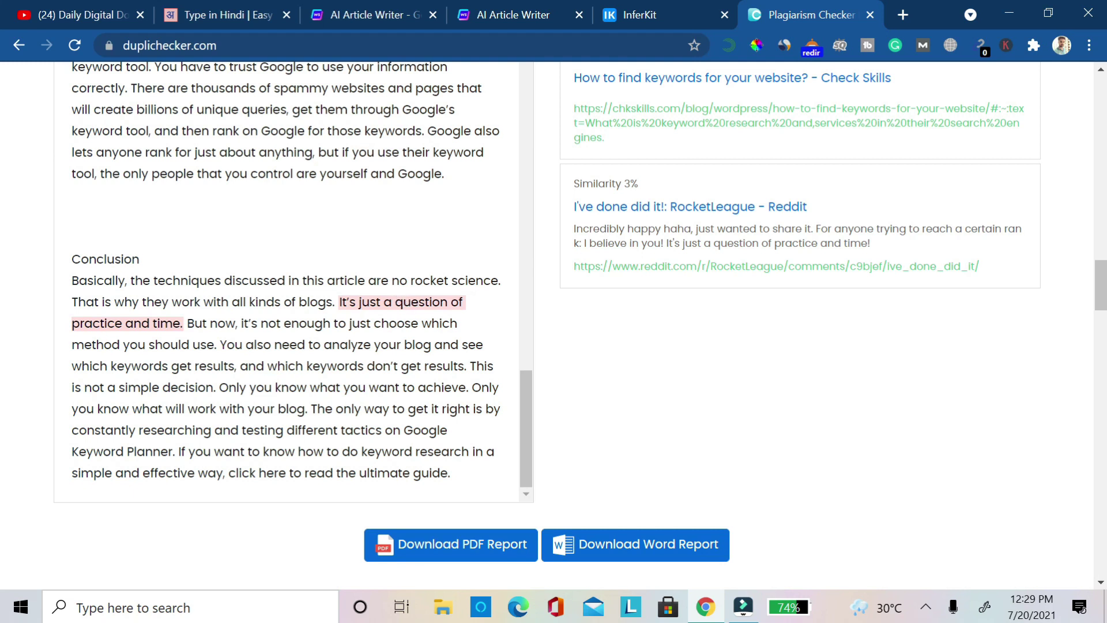
scroll(532, 400, "up", 1)
left_click_drag(530, 380, 516, 58)
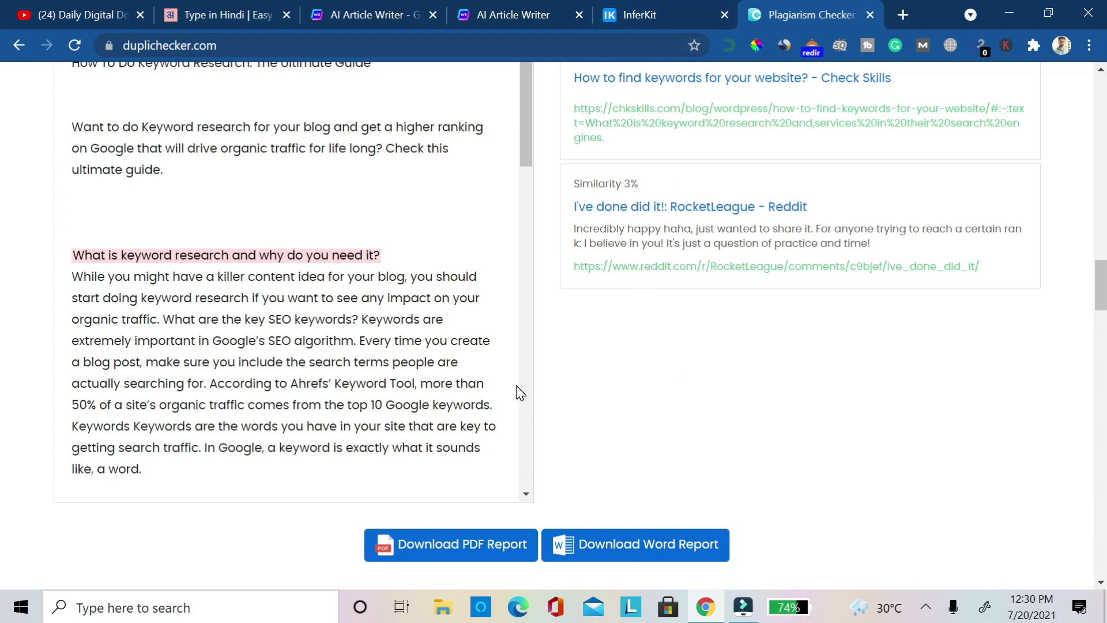
Step: Switch back to the generated article in Writesonic, deselect its text and return to the title and first section
left_click(492, 19)
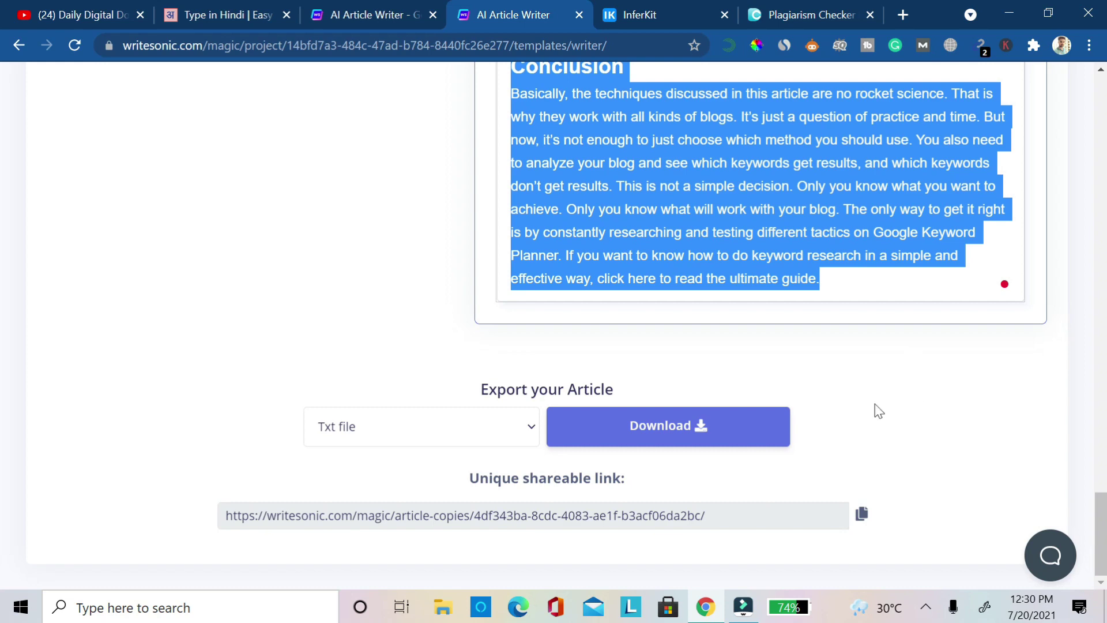
left_click_drag(1102, 545, 4, 369)
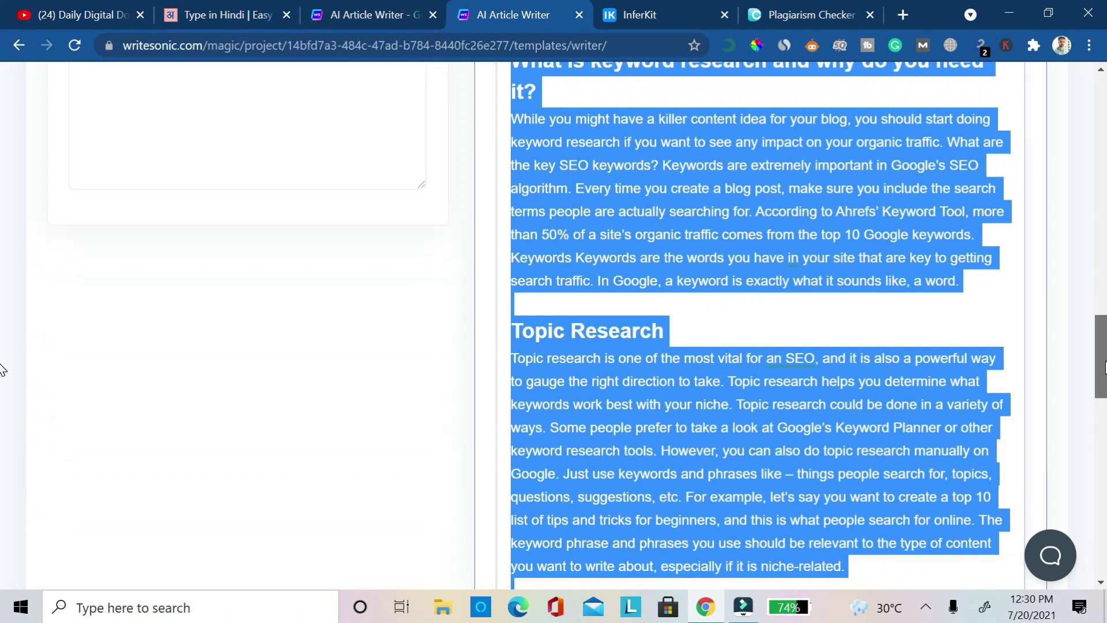
left_click(416, 361)
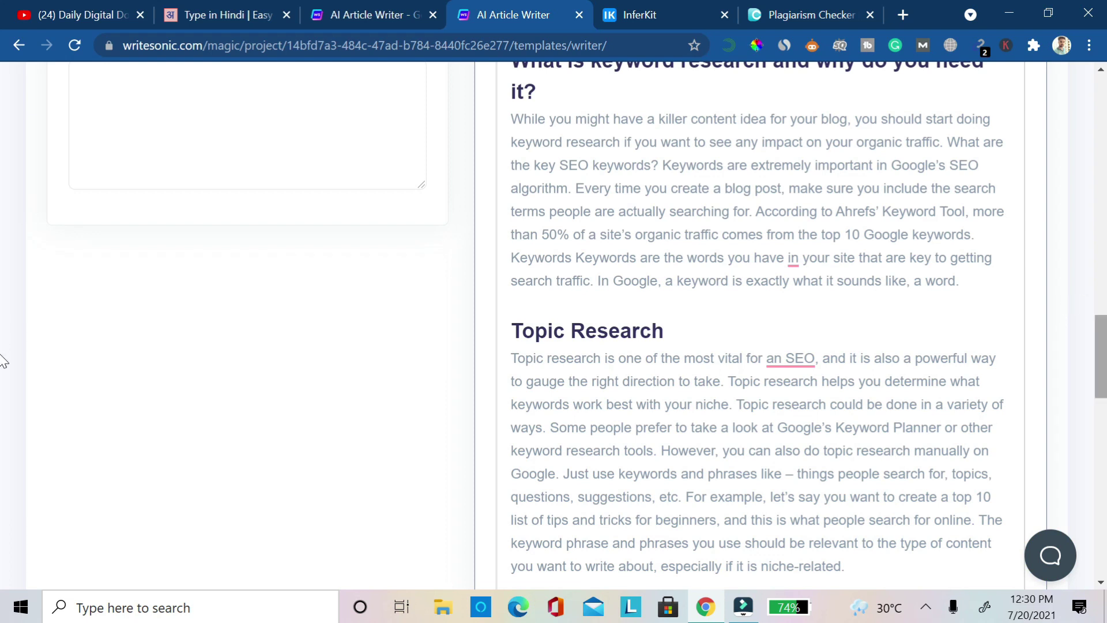
scroll(3, 358, "up", 3)
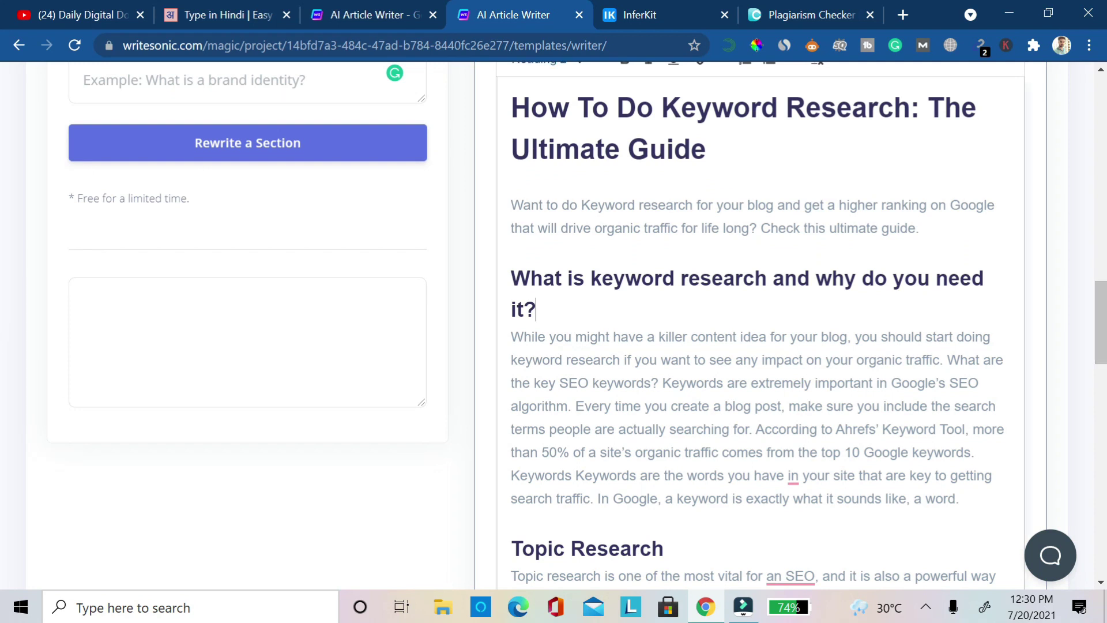
Step: Try out manual editing in the article draft by entering the characters "vhj" and deleting them
type("vhj")
key("BackSpace")
key("BackSpace")
key("BackSpace")
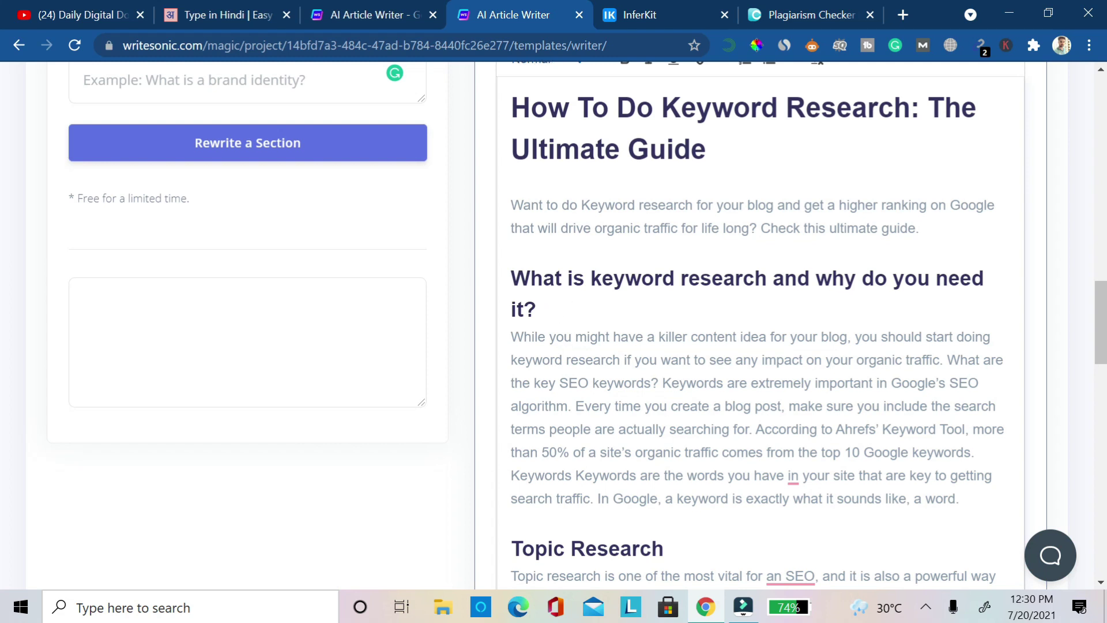